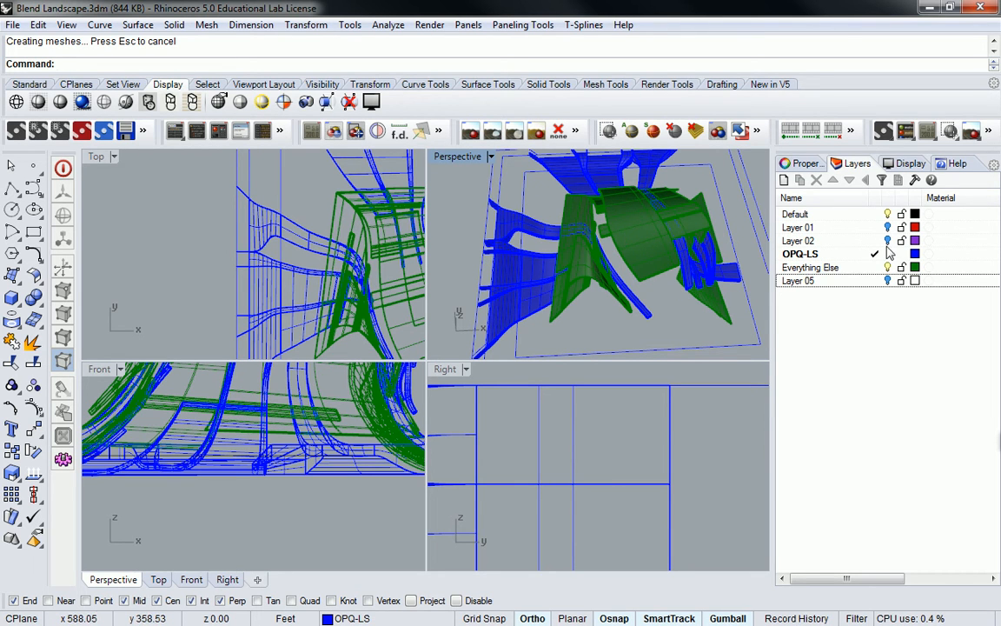
Examine how the green and blue landscape surfaces sit within the square boundary curves in the Perspective view
right_click(822, 267)
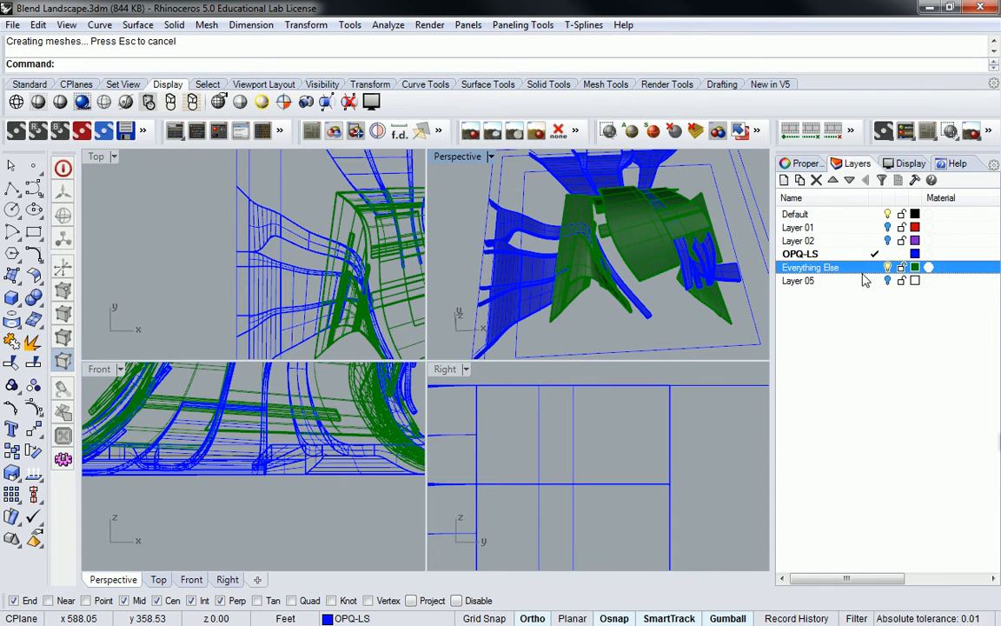
left_click(813, 270)
right_click_drag(503, 193, 645, 314)
scroll(600, 289, "down", 4)
scroll(584, 271, "up", 7)
scroll(670, 335, "down", 3)
scroll(645, 313, "up", 5)
left_click_drag(638, 314, 608, 349)
scroll(564, 310, "down", 6)
right_click_drag(563, 310, 564, 273)
key("Escape")
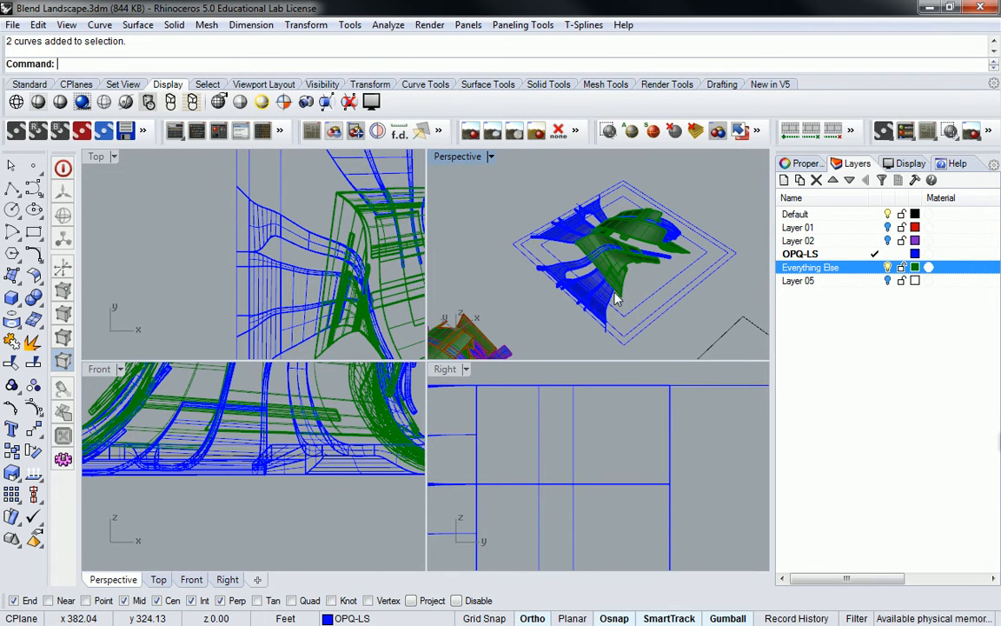
Turn on Layer 05 and move its square frame extrusion to the OPQ-LS layer
left_click(596, 201)
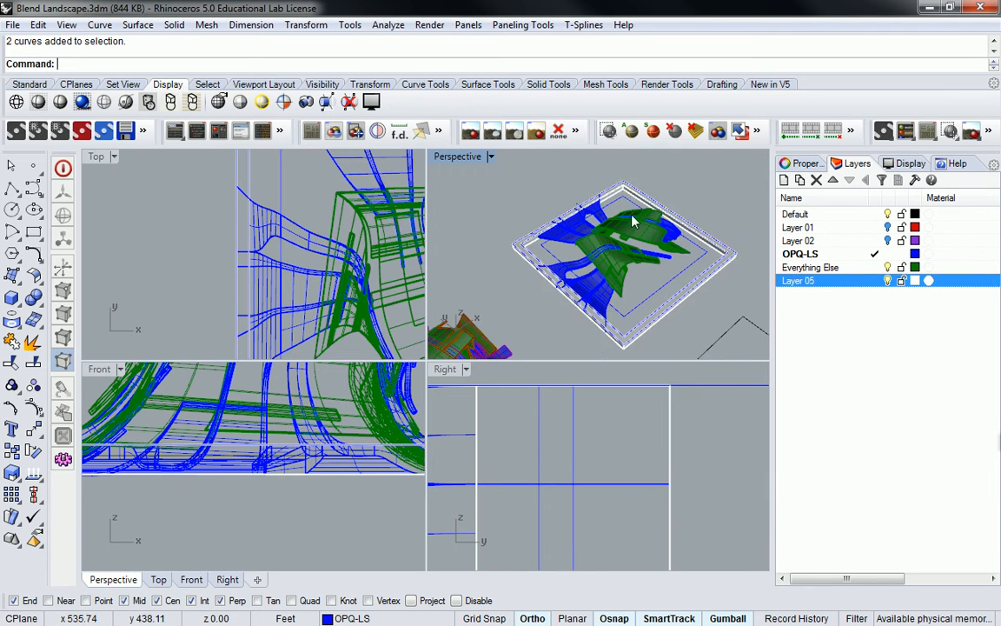
scroll(545, 239, "up", 6)
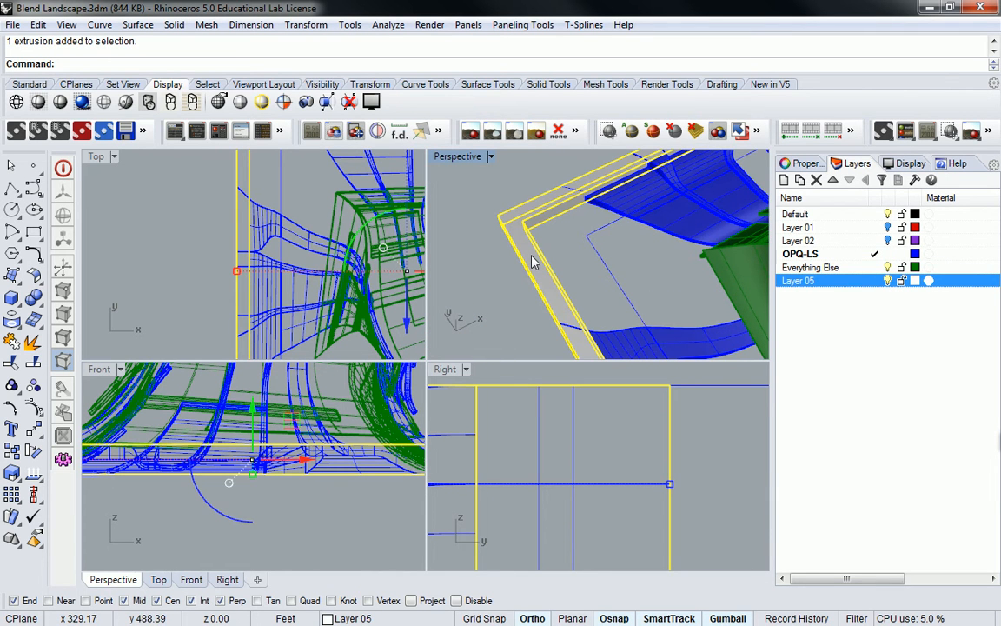
right_click(855, 254)
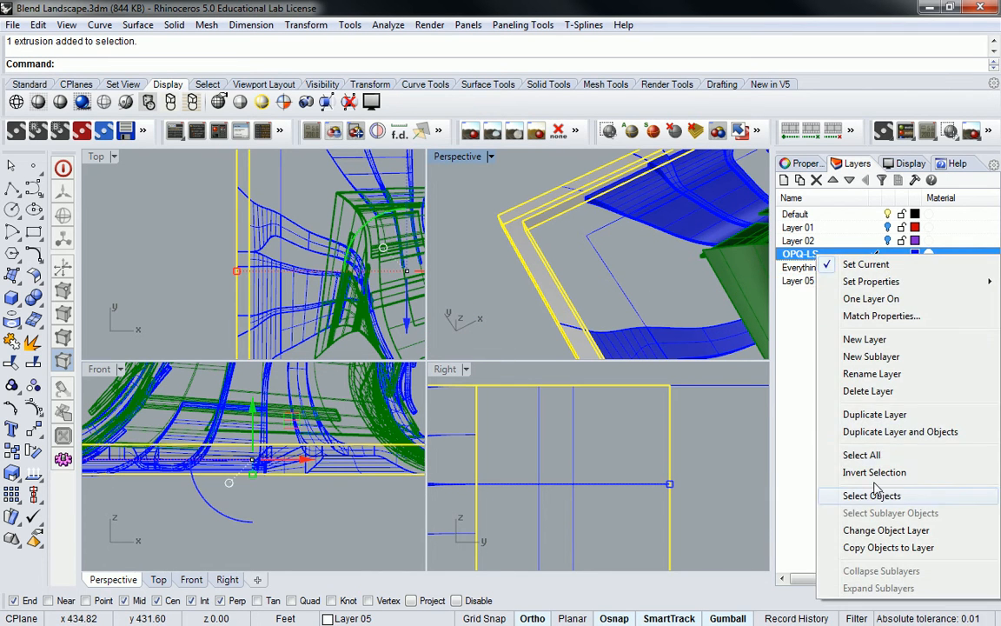
left_click(870, 527)
mouse_move(634, 237)
right_mouse_down()
mouse_move(557, 246)
mouse_move(648, 273)
mouse_move(548, 255)
mouse_move(628, 254)
right_mouse_up()
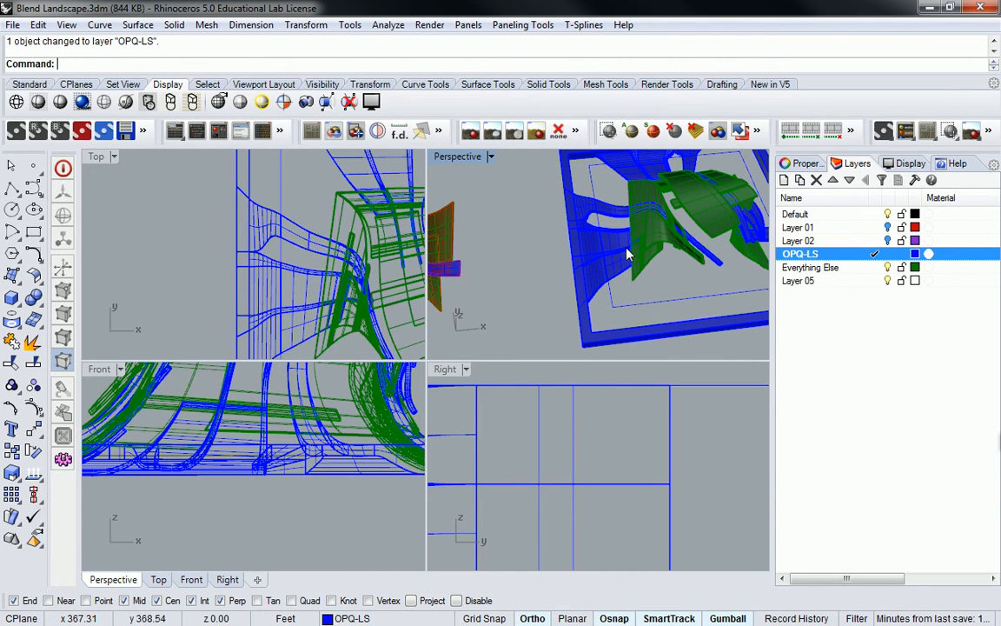
Reassign the square frame extrusion around the landscape surfaces to Layer 05, choosing the extrusion rather than the overlapping curve
left_click(861, 283)
right_click(859, 285)
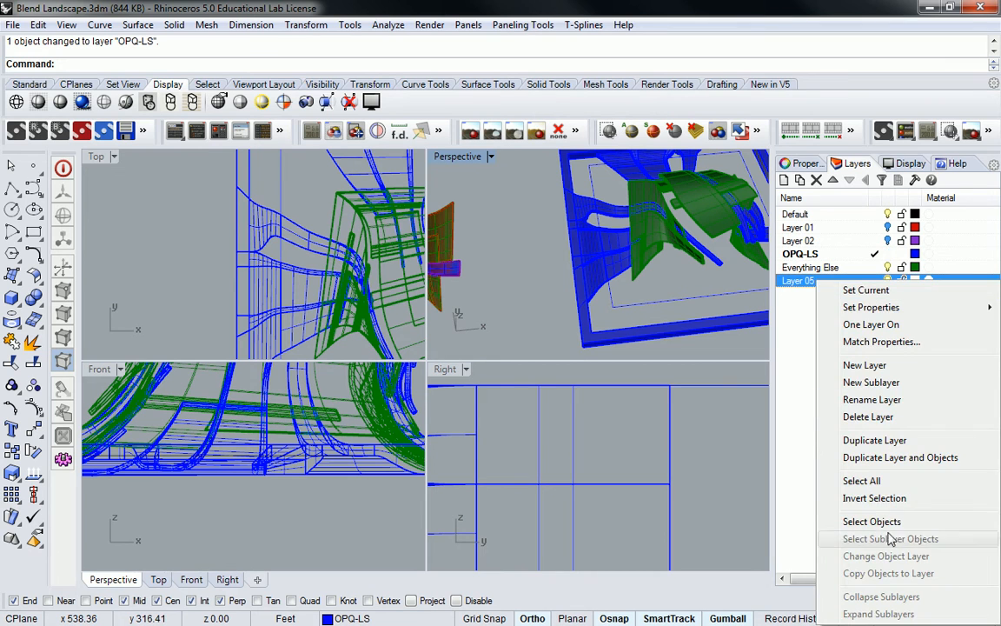
left_click(639, 333)
left_click(639, 333)
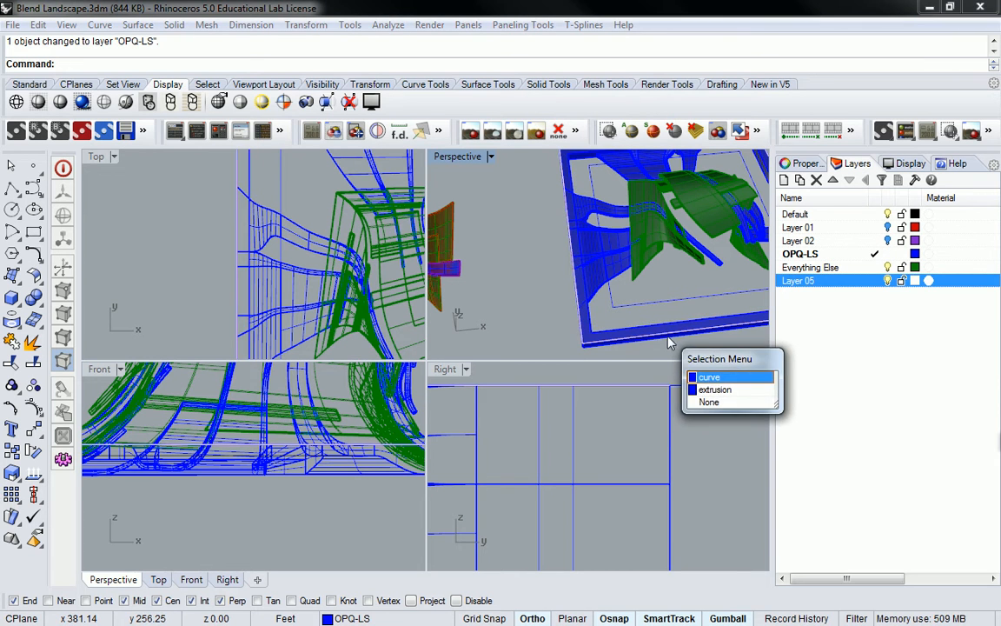
left_click(656, 343)
right_click(830, 285)
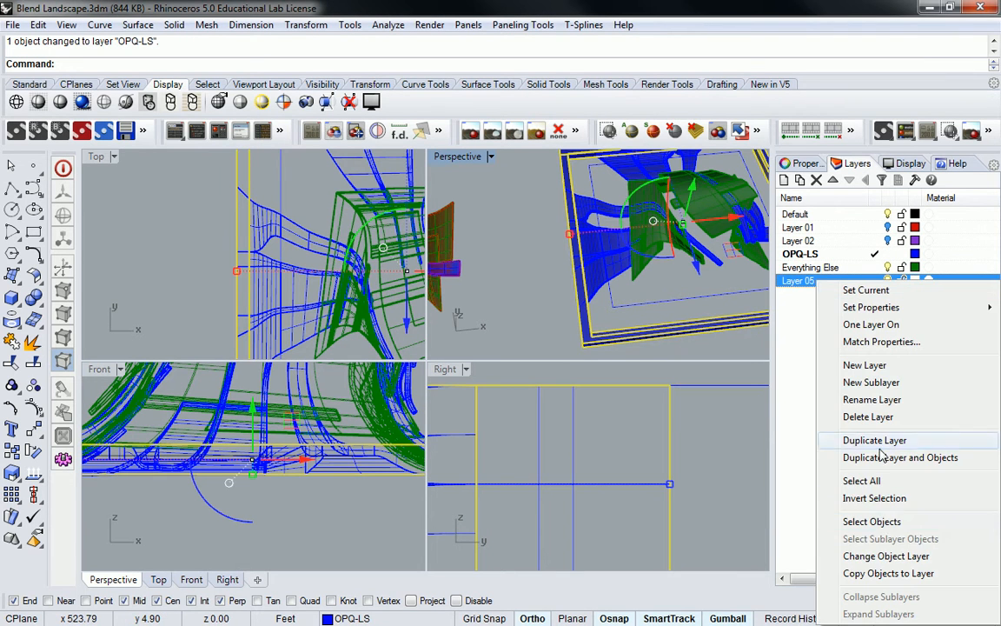
left_click(878, 557)
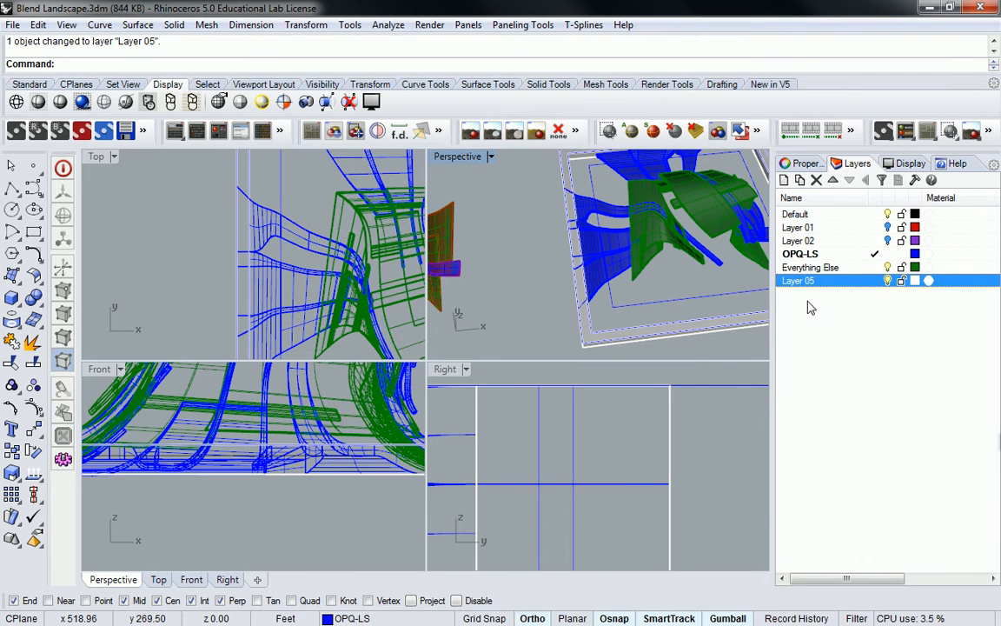
Set Layer 05's color to a bright blue with RGB 0, 126, 255
left_click(916, 280)
left_click(511, 308)
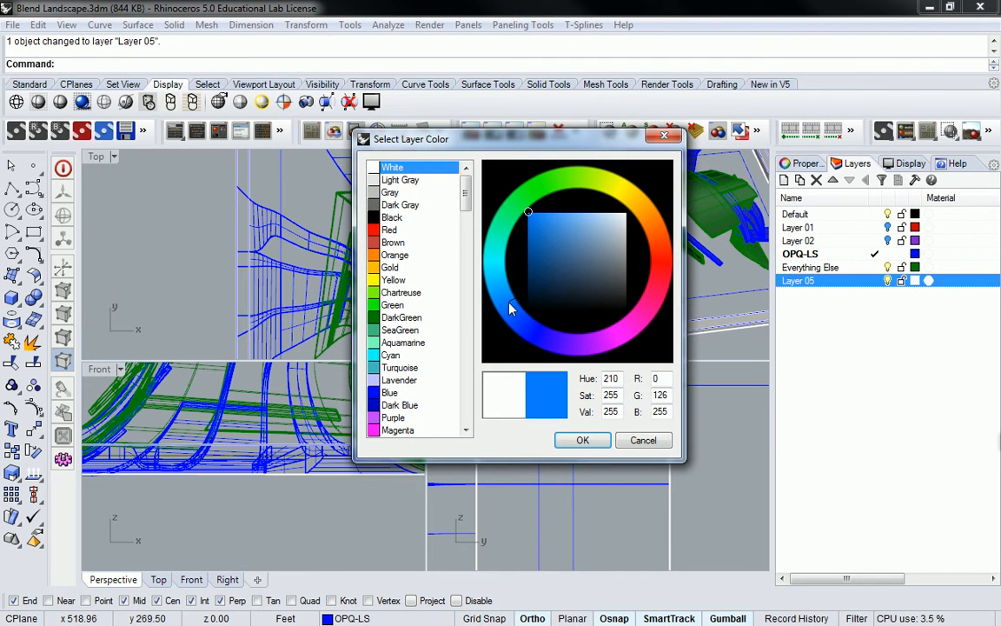
left_click(583, 440)
Examine the frame and the landscape surfaces in Perspective from several angles, and the frame's side profile in the Right view
right_click_drag(597, 291, 642, 262)
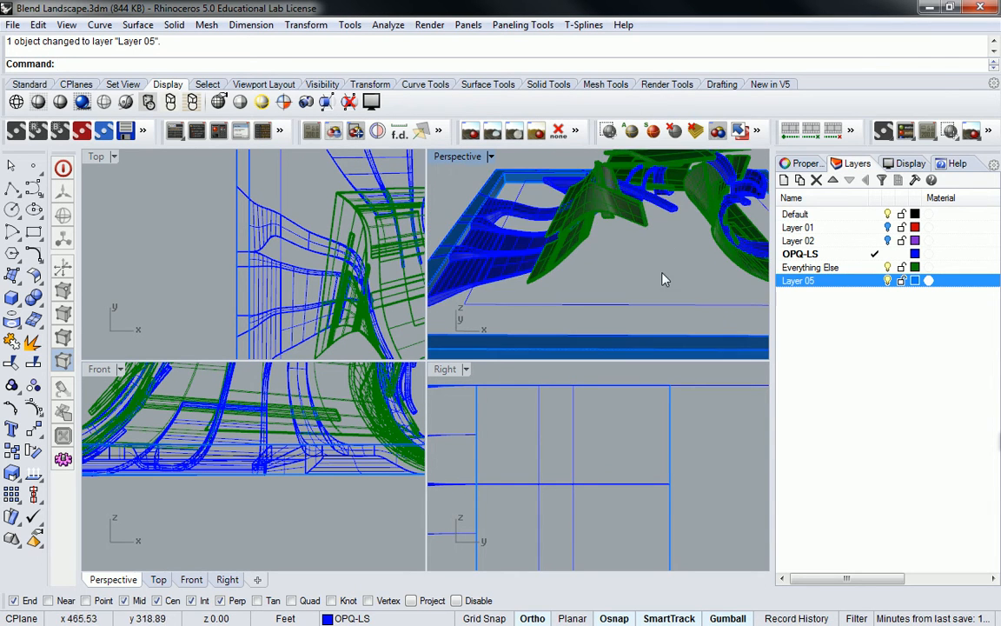
scroll(629, 247, "down", 5)
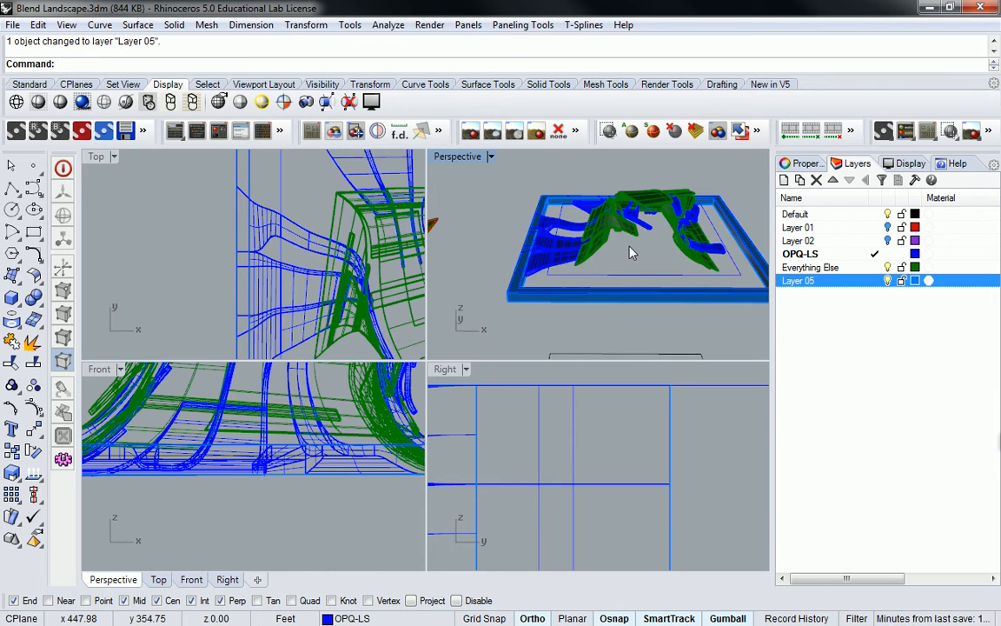
right_click_drag(628, 248, 643, 275)
scroll(566, 232, "up", 5)
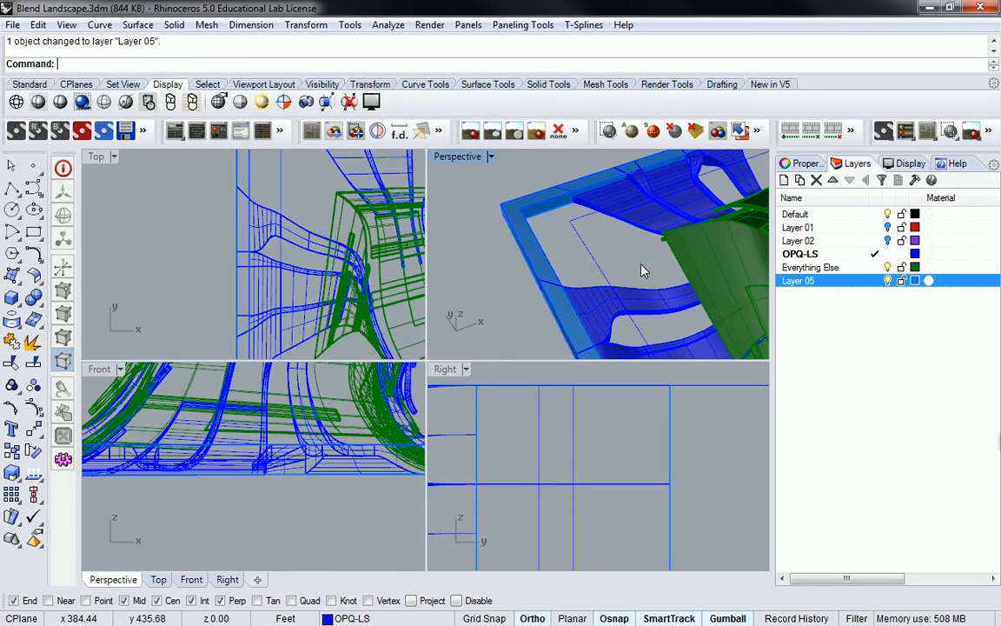
scroll(642, 265, "down", 5)
mouse_move(642, 264)
right_mouse_down()
mouse_move(586, 273)
mouse_move(619, 259)
mouse_move(588, 246)
mouse_move(632, 283)
right_mouse_up()
scroll(588, 246, "up", 4)
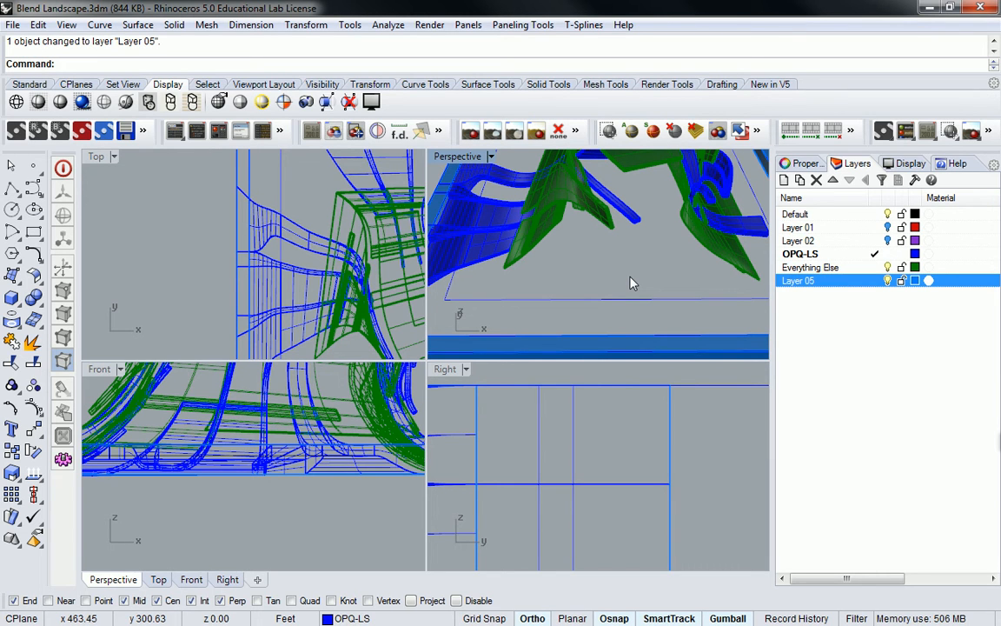
scroll(638, 245, "down", 5)
right_click_drag(638, 245, 732, 302)
right_click_drag(608, 161, 522, 265)
scroll(522, 265, "up", 3)
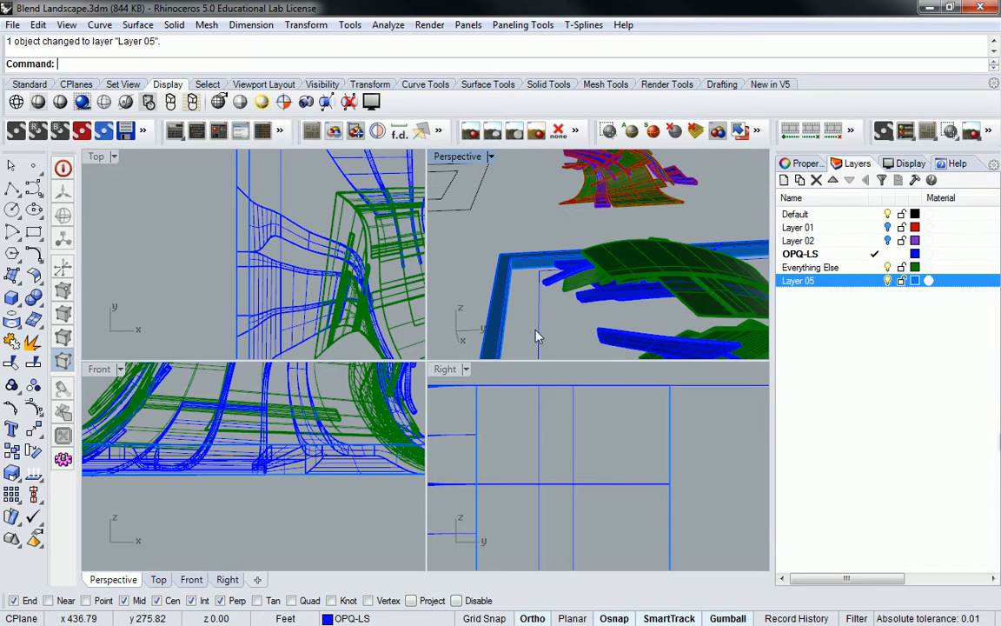
scroll(593, 445, "down", 5)
scroll(593, 441, "down", 5)
right_click_drag(532, 430, 586, 426)
scroll(487, 441, "up", 5)
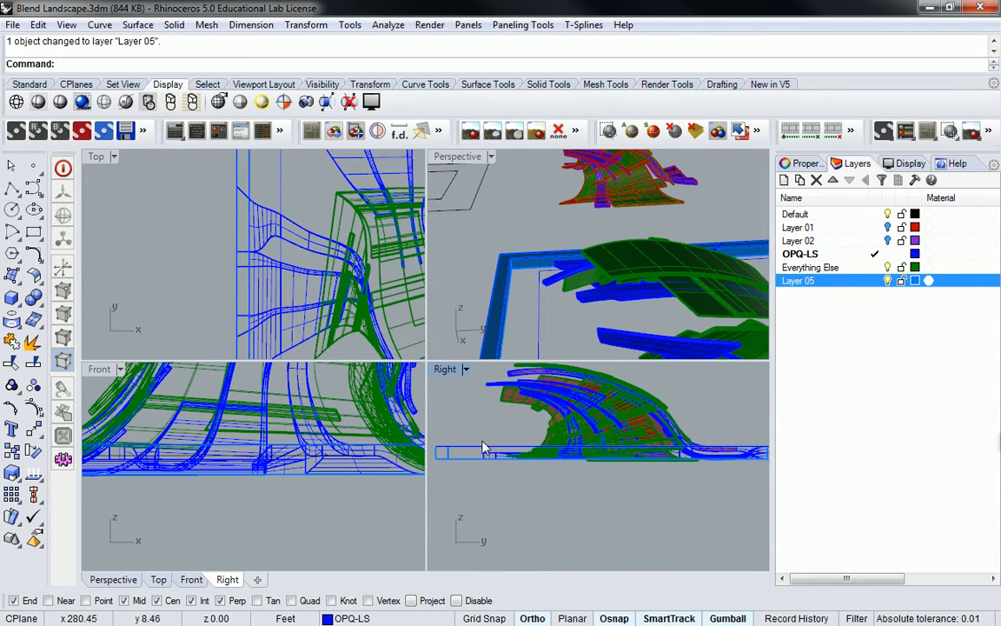
right_click_drag(487, 441, 505, 441)
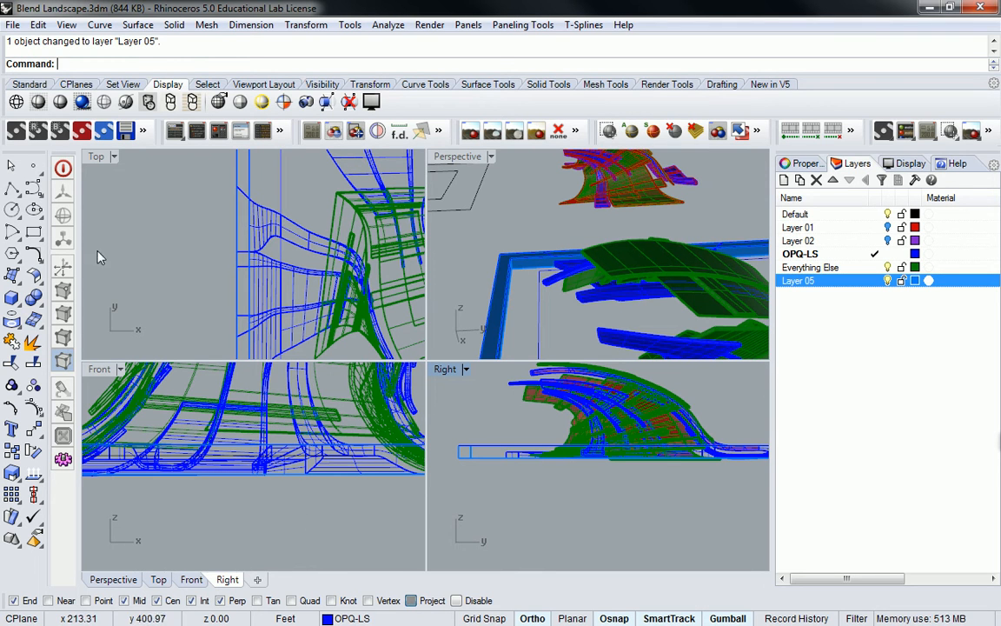
Make Layer 05 the current layer for a new control-point curve
left_click(33, 190)
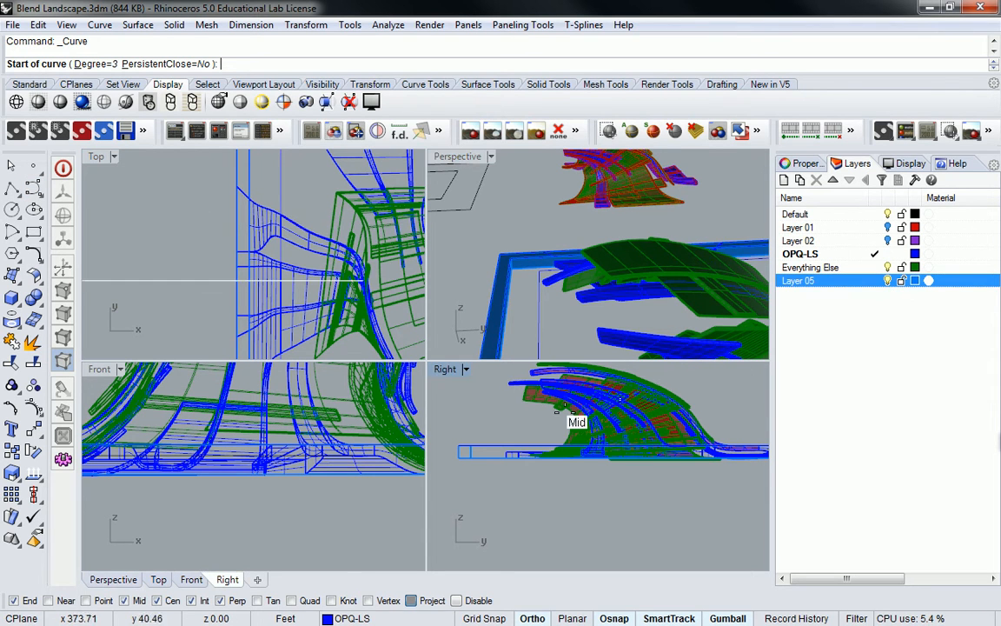
left_click(874, 281)
scroll(530, 435, "up", 5)
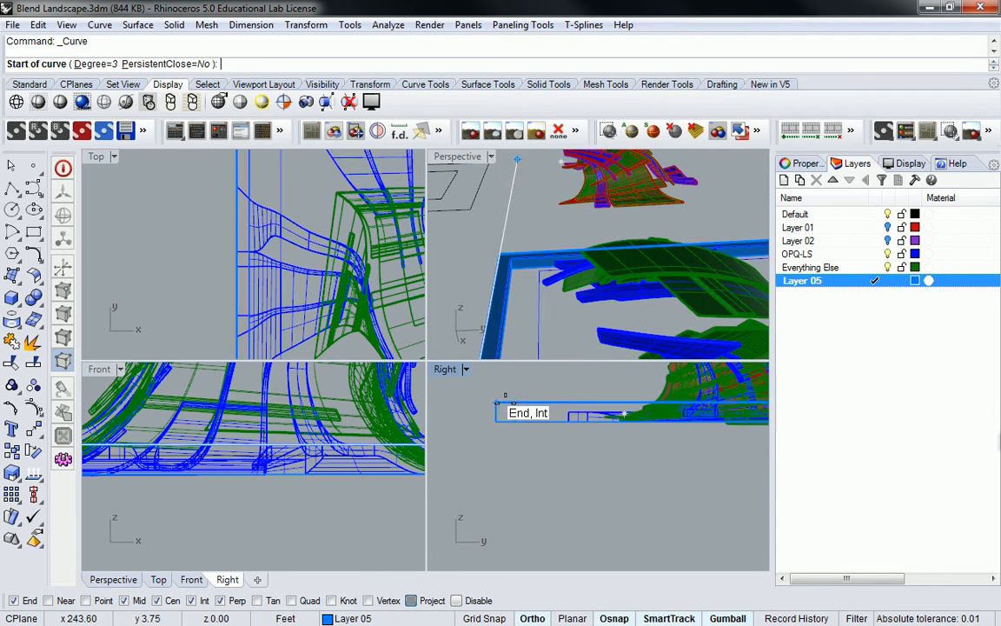
left_click(516, 399)
scroll(522, 408, "down", 3)
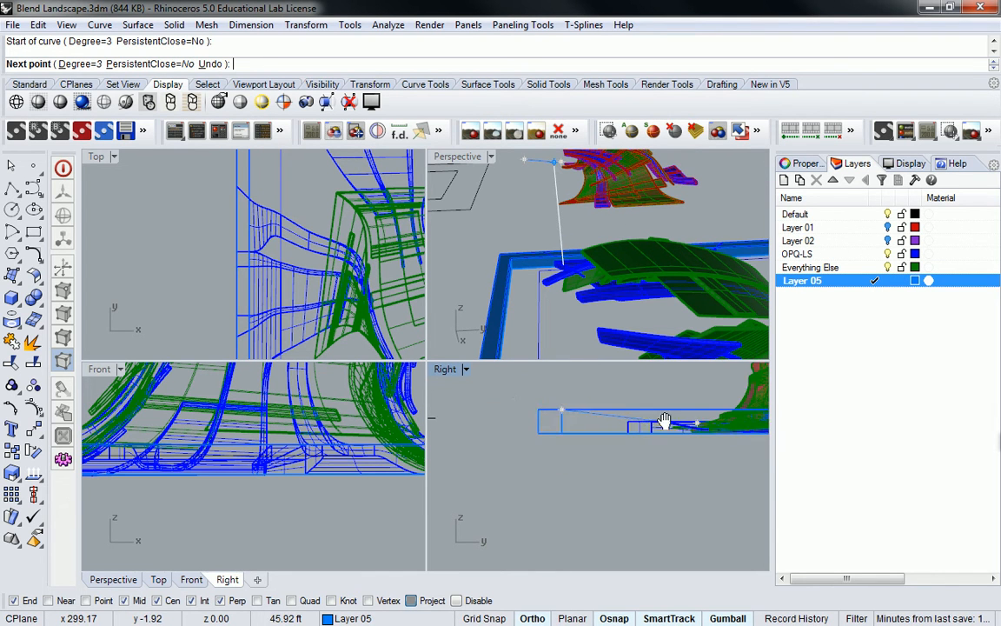
left_click(609, 452)
scroll(615, 442, "down", 4)
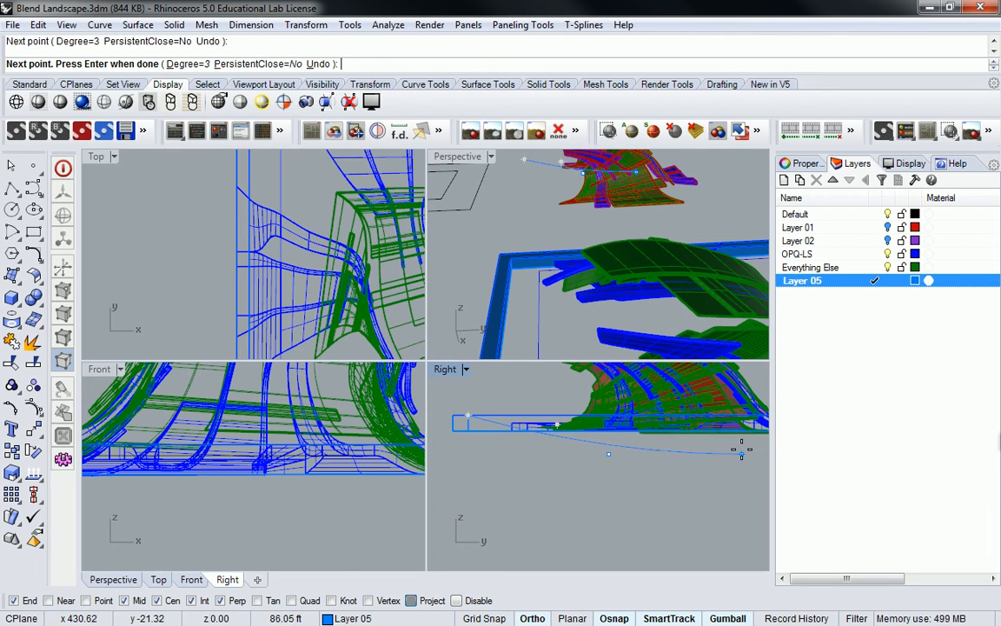
key("Escape")
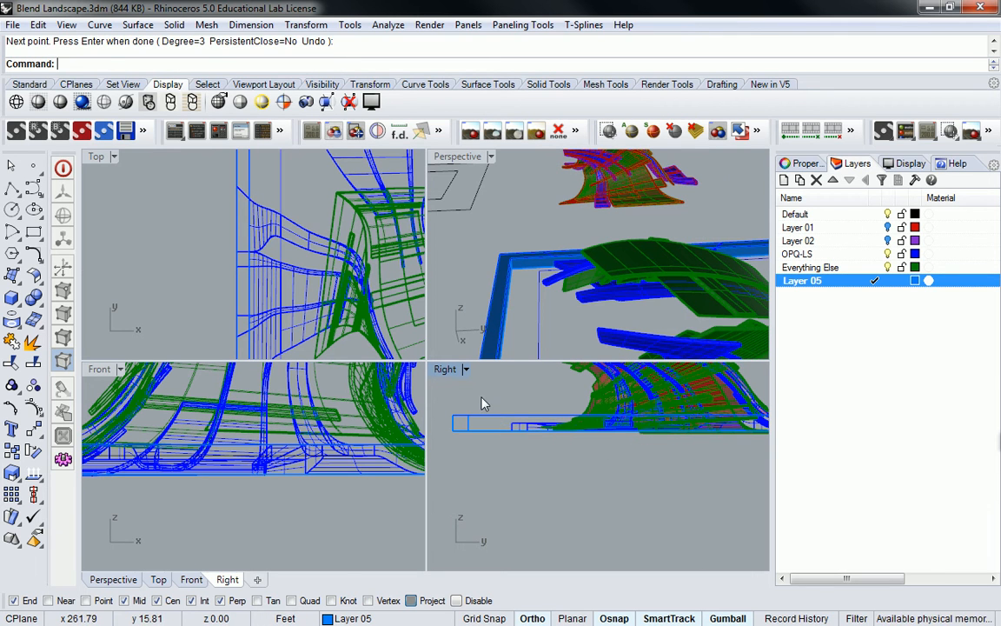
Try a four-point curve in the Right view from the frame's inner upper corner to about 31 ft below ground under the opposite side, and undo it
key("Return")
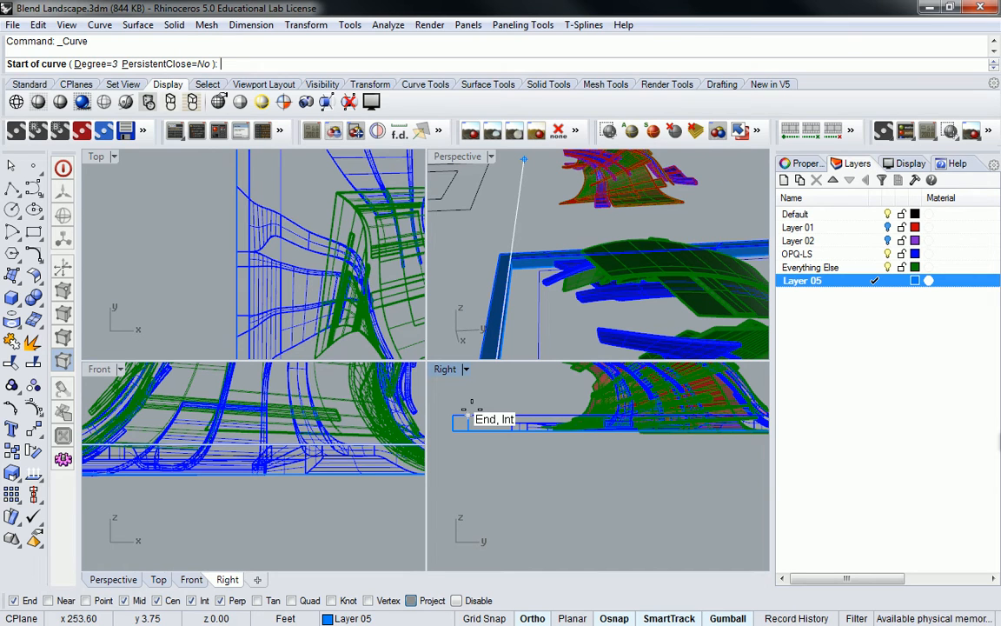
left_click(471, 420)
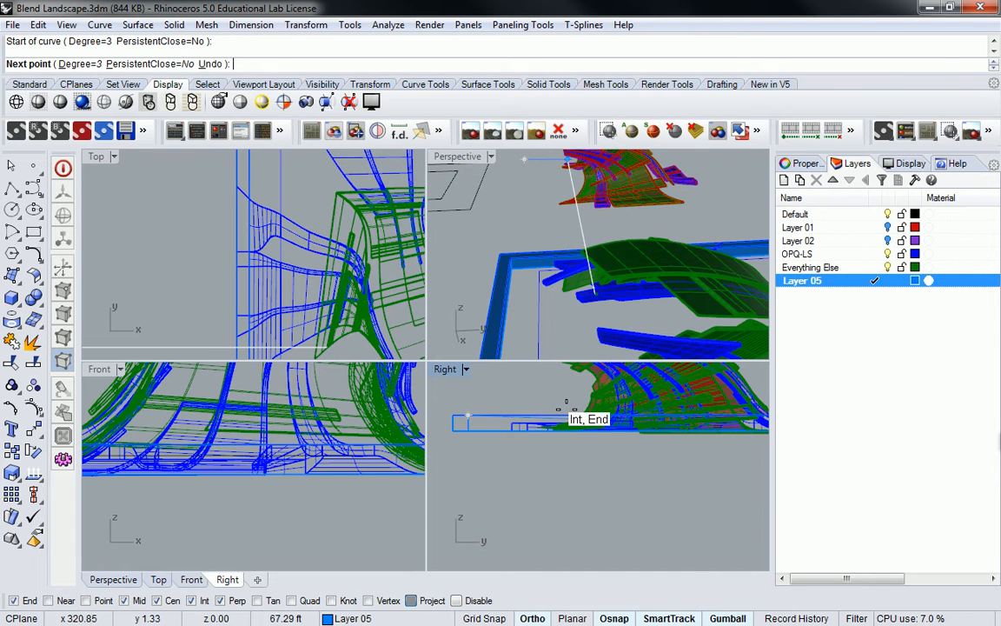
scroll(563, 410, "up", 2)
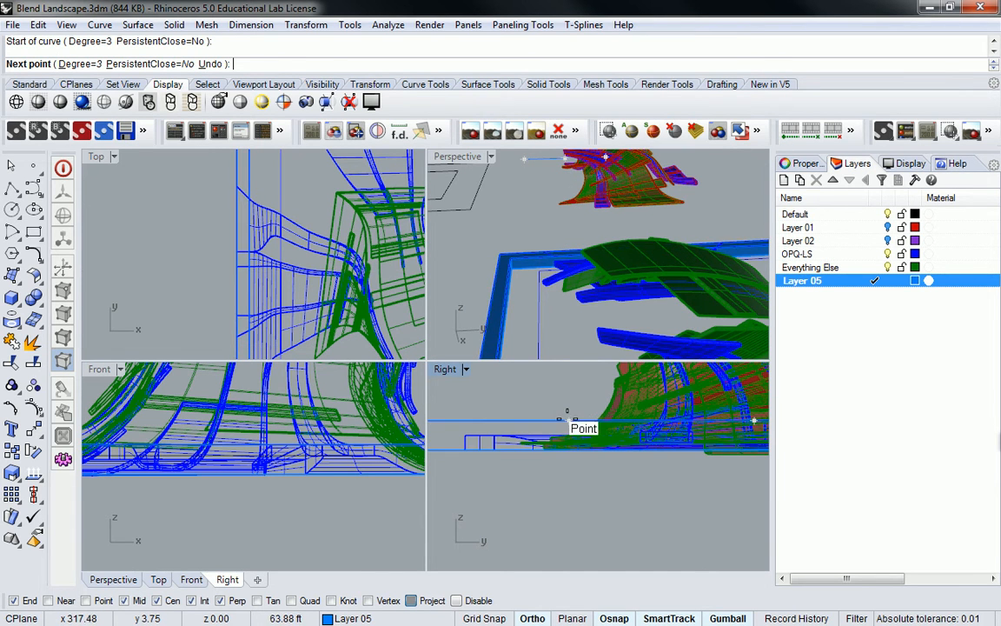
left_click(567, 419)
scroll(609, 465, "down", 2)
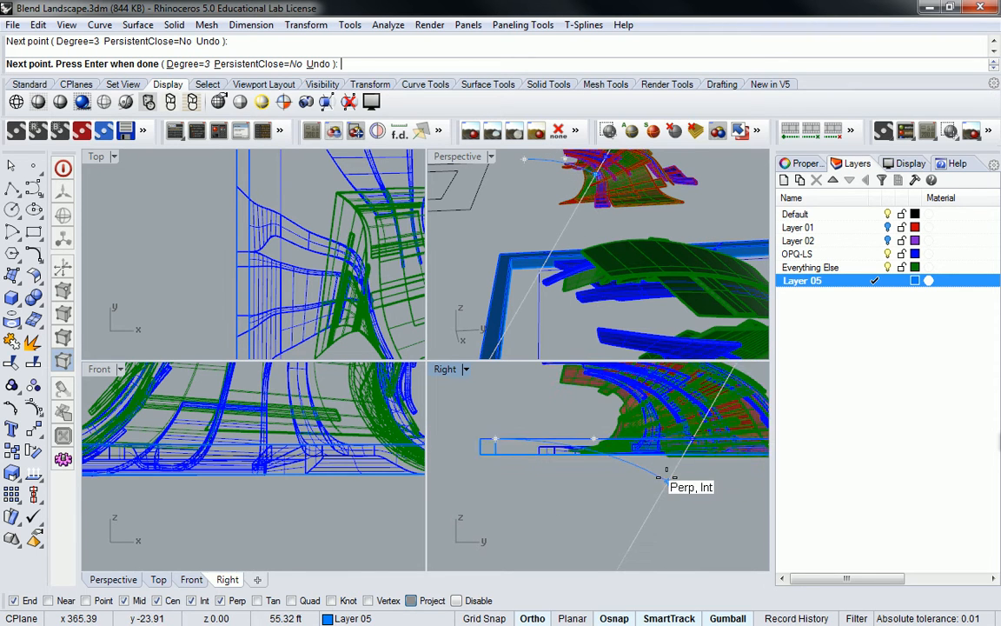
right_click_drag(650, 471, 591, 446)
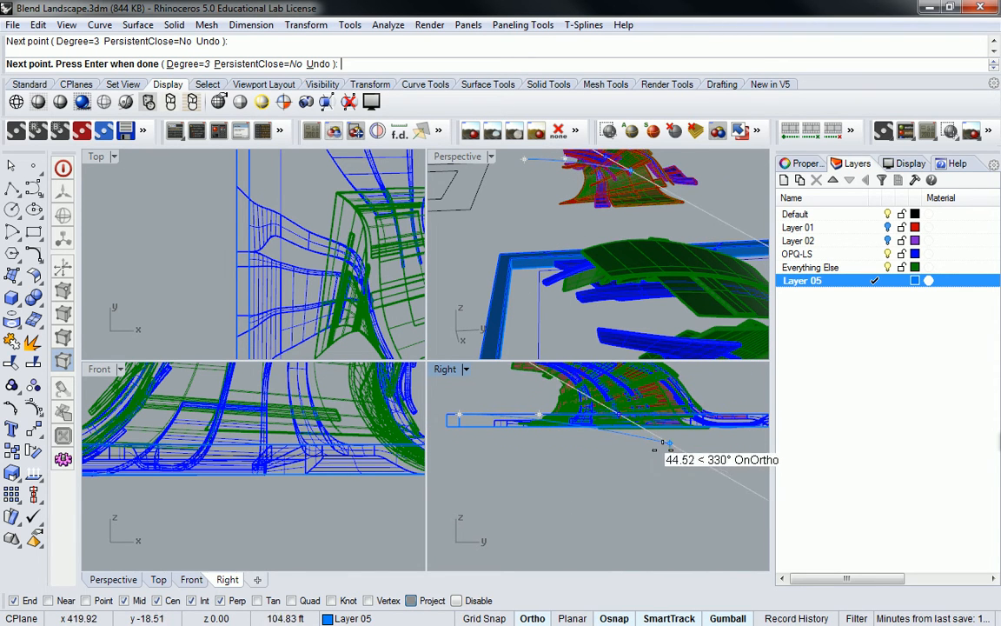
scroll(657, 453, "down", 2)
right_click_drag(657, 452, 595, 450)
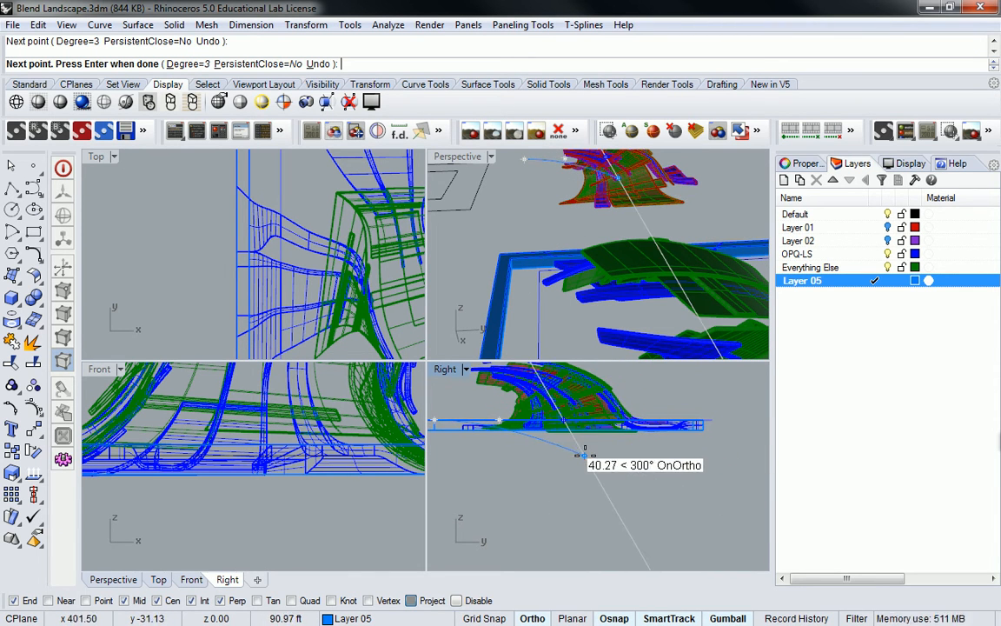
left_click(583, 453)
scroll(661, 450, "up", 3)
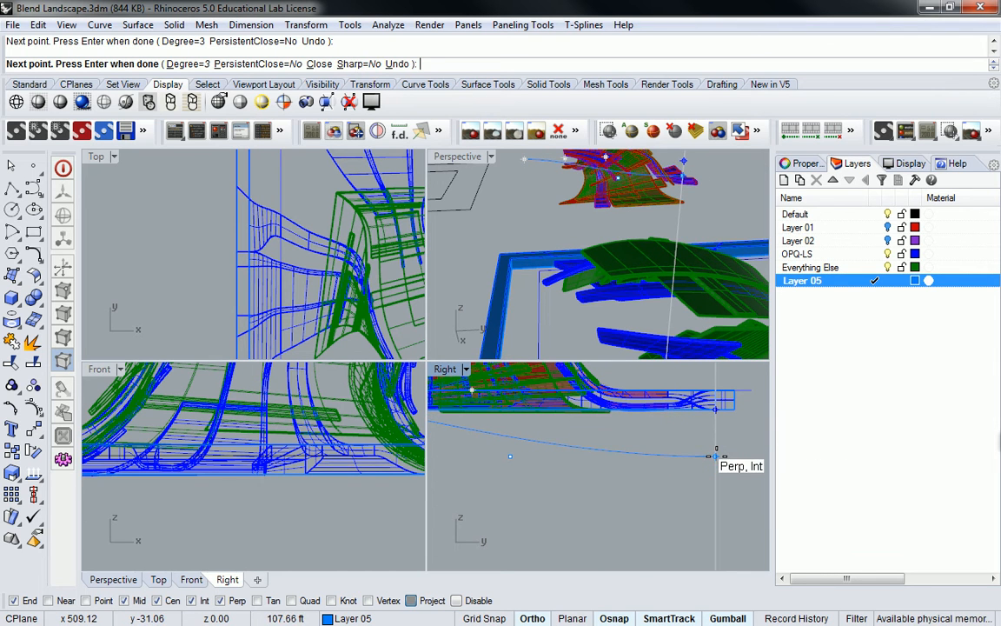
left_click(716, 455)
key("Return")
scroll(679, 439, "down", 2)
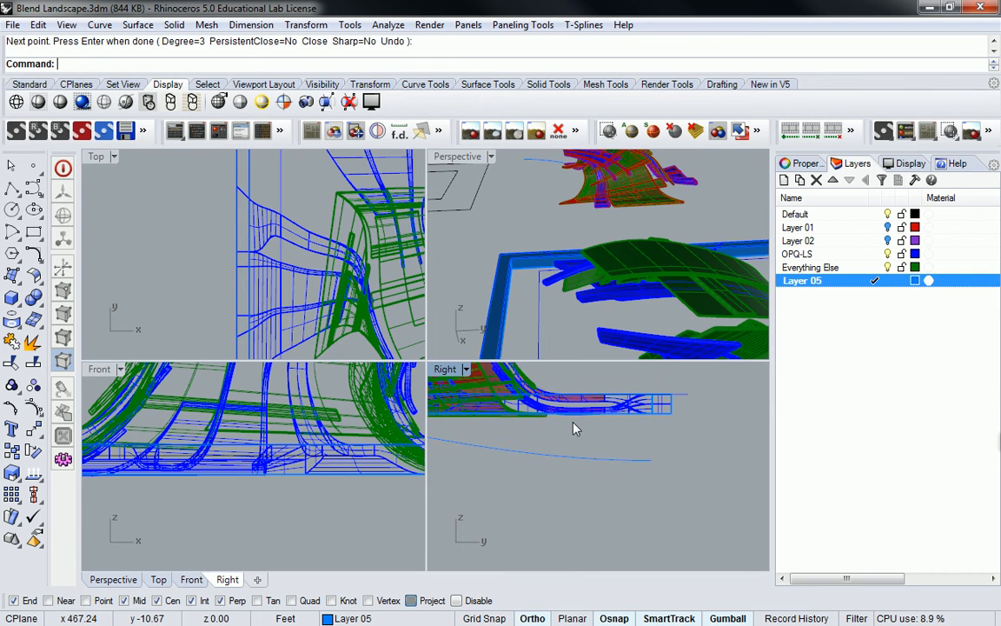
key("ctrl+z")
right_click_drag(571, 424, 652, 428)
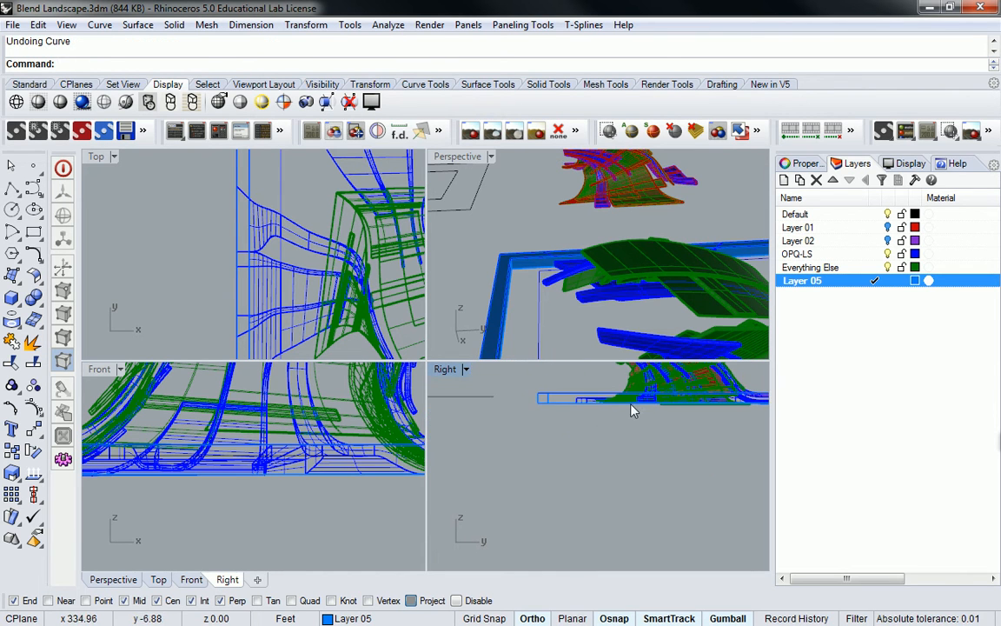
In the Right view, draw a five-point control-point curve from the frame's inner upper corner, dipping to about 31 ft below the frame at the opposite inner side
key("Return")
left_click(527, 389)
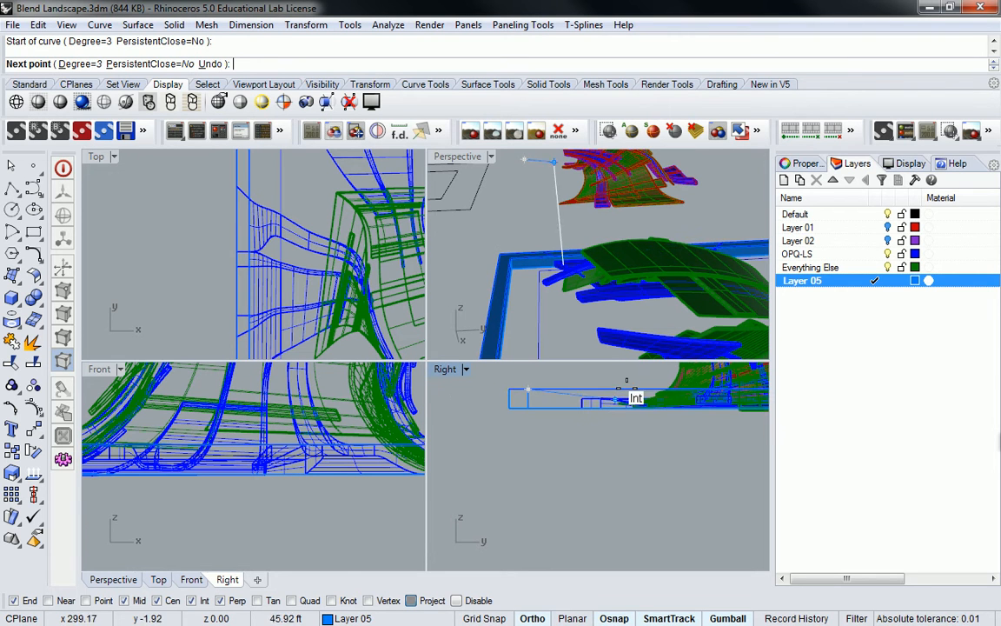
left_click(633, 376)
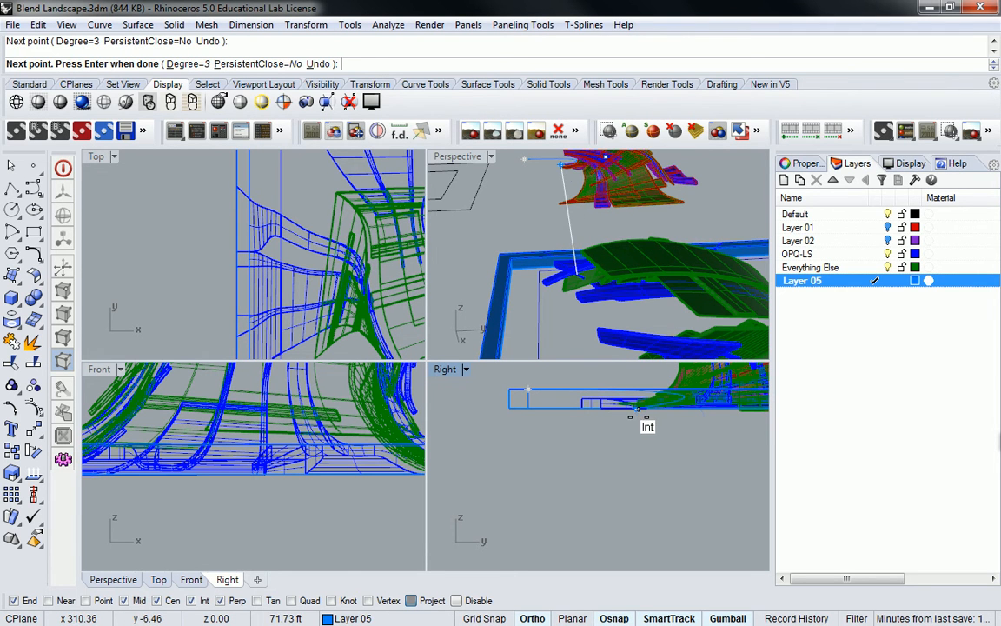
key("ctrl+z")
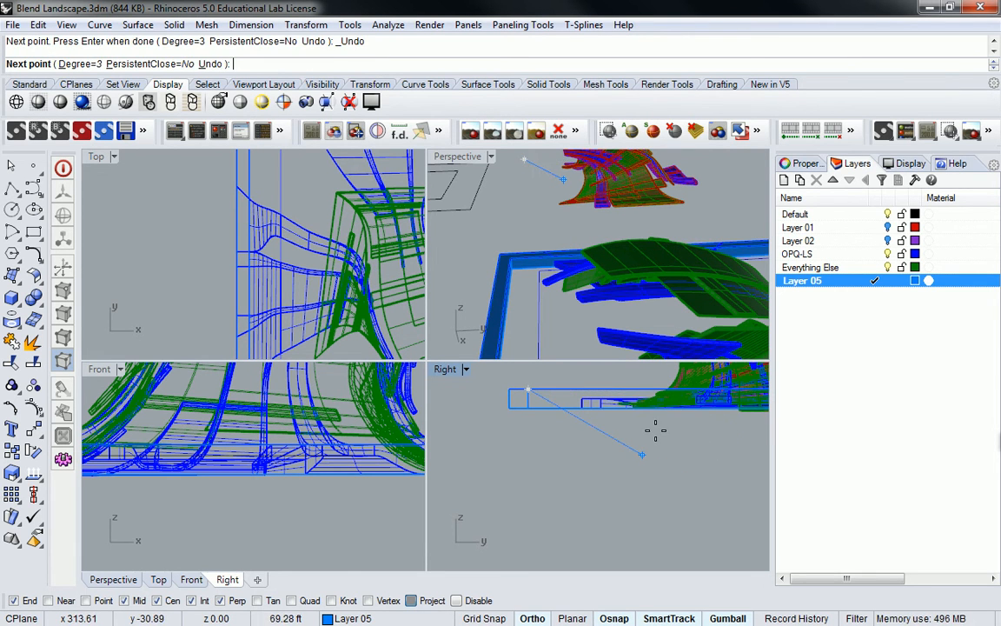
scroll(643, 418, "up", 2)
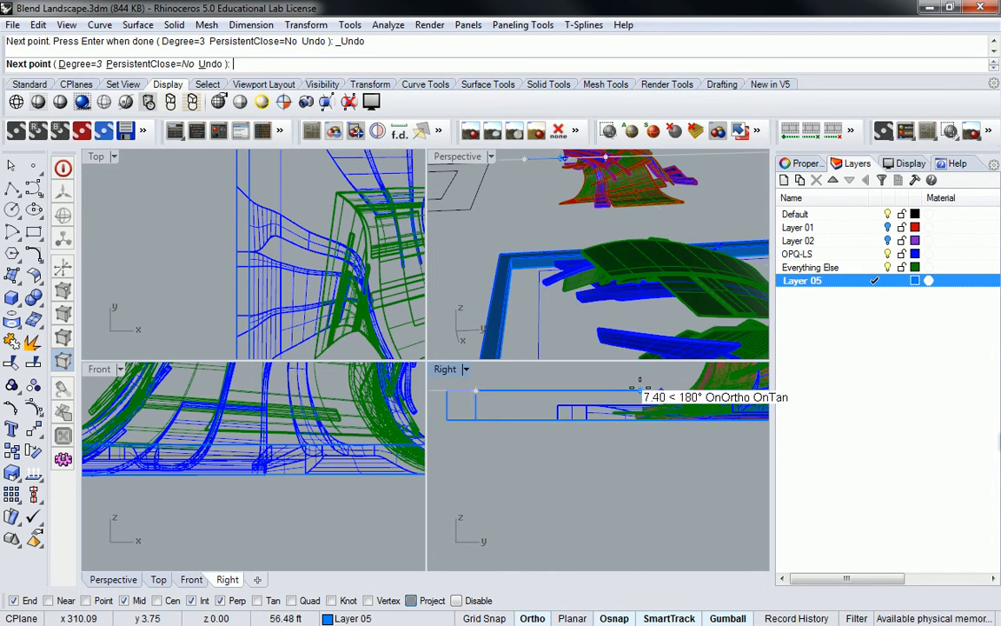
left_click(635, 392)
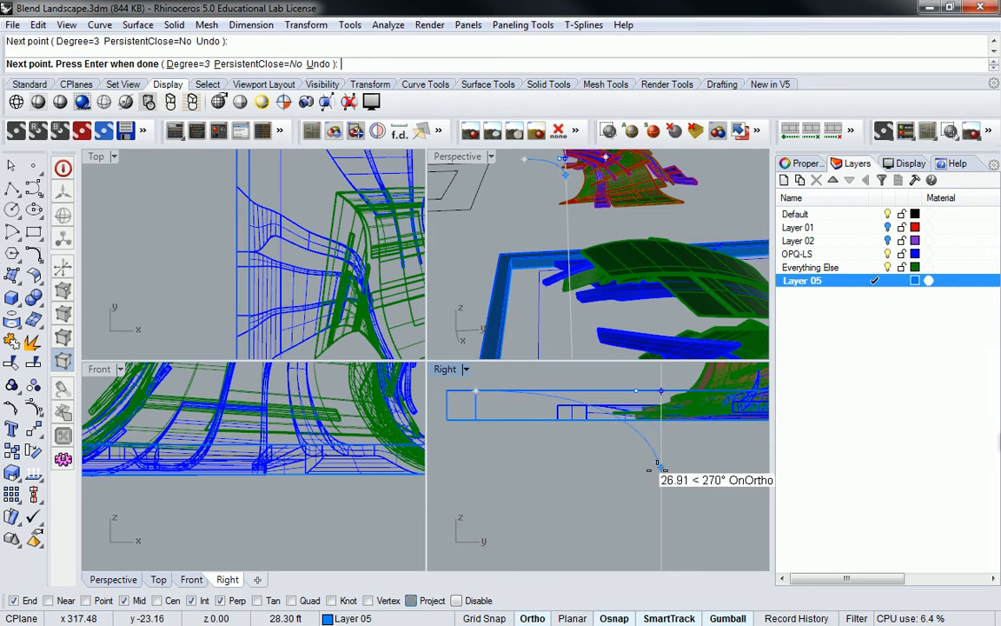
scroll(570, 432, "down", 2)
scroll(569, 432, "up", 1)
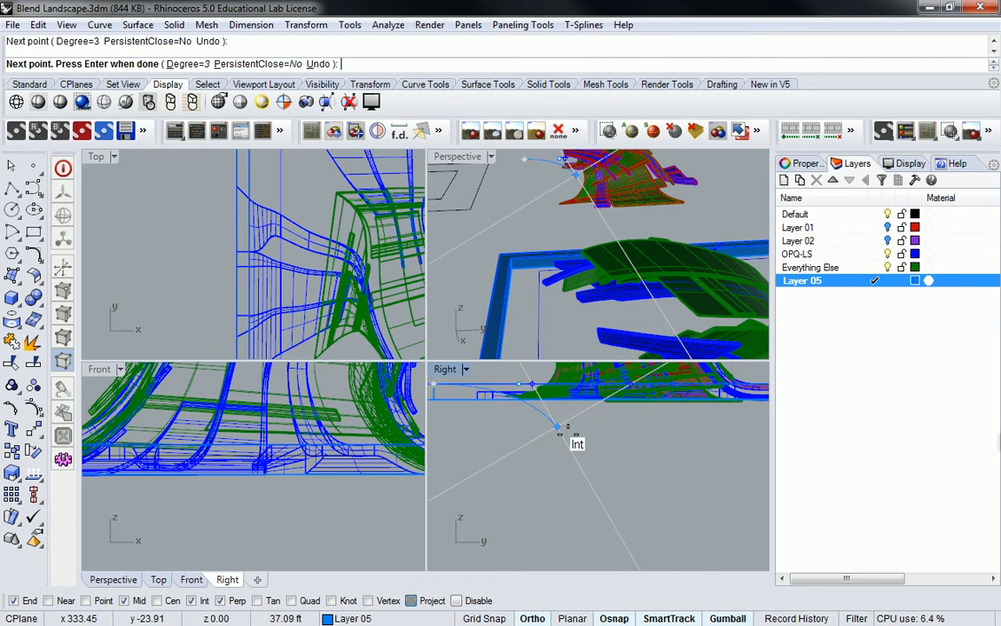
left_click(558, 427)
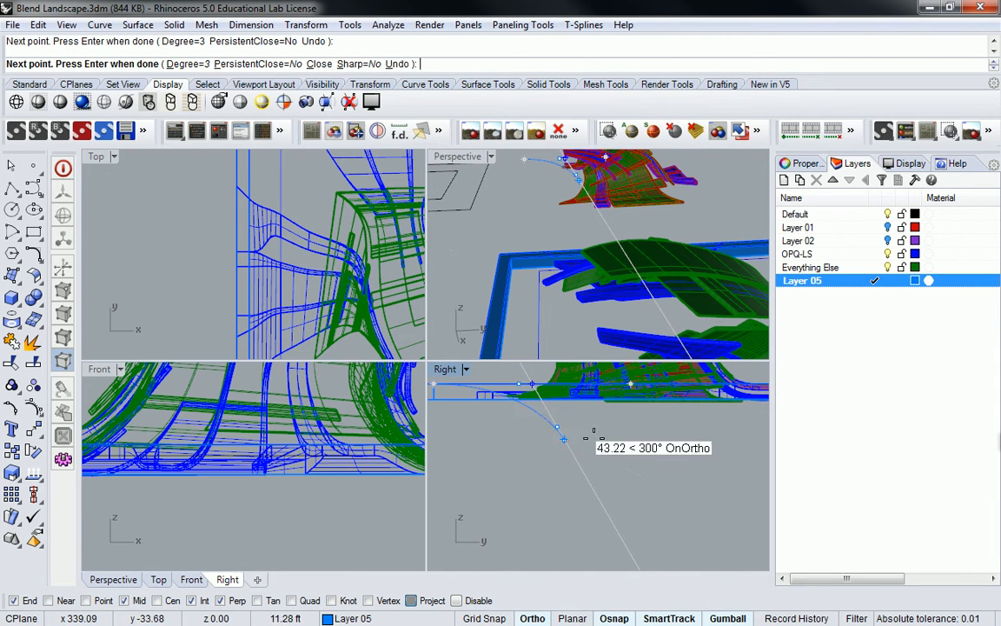
left_click(647, 440)
right_click_drag(693, 442, 597, 437)
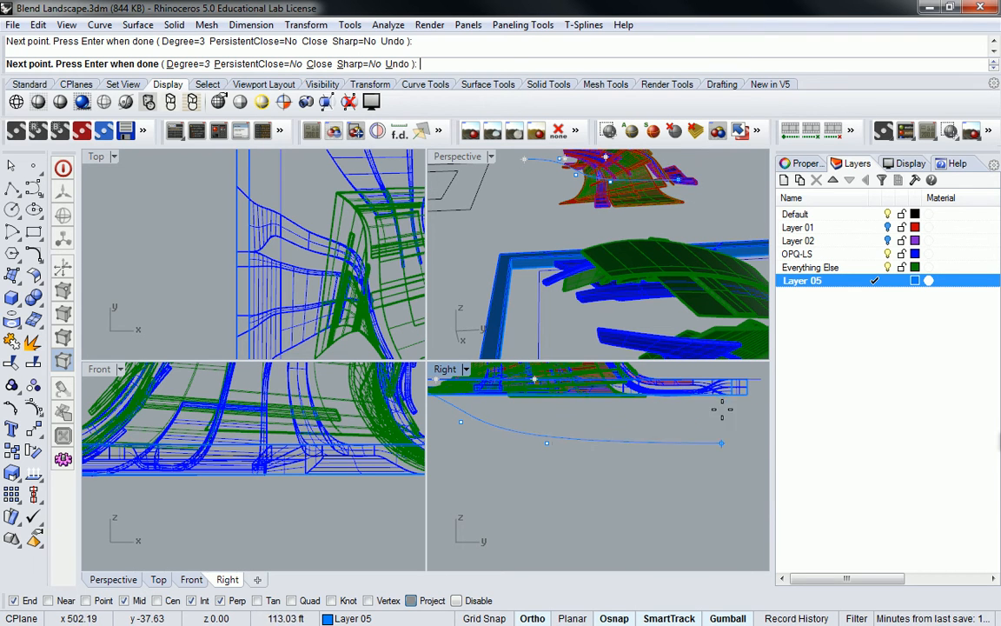
left_click(730, 445)
right_click(726, 441)
scroll(539, 417, "down", 6)
right_click_drag(519, 413, 594, 426)
scroll(251, 207, "down", 6)
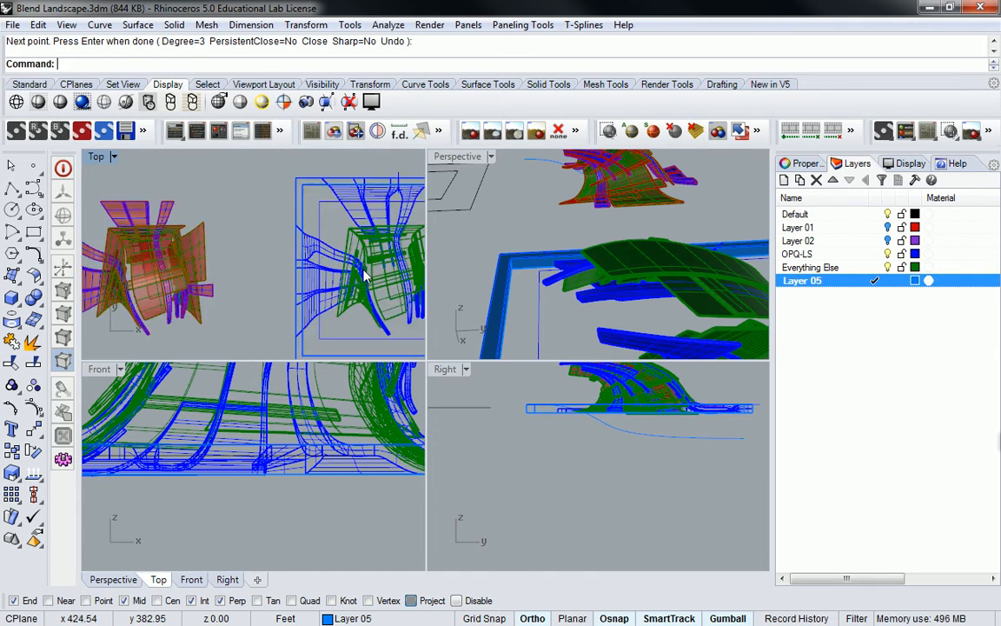
Measure the vertical distance from the curve's low end up to the frame's underside in the Right view
left_click(615, 434)
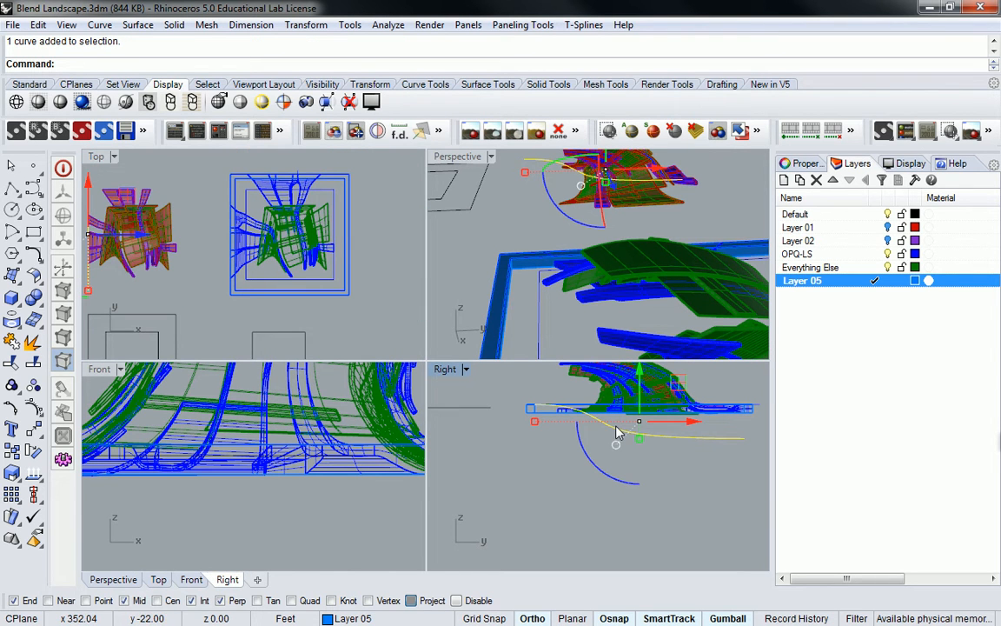
right_click_drag(726, 426, 651, 439)
scroll(663, 441, "up", 8)
left_click(727, 413)
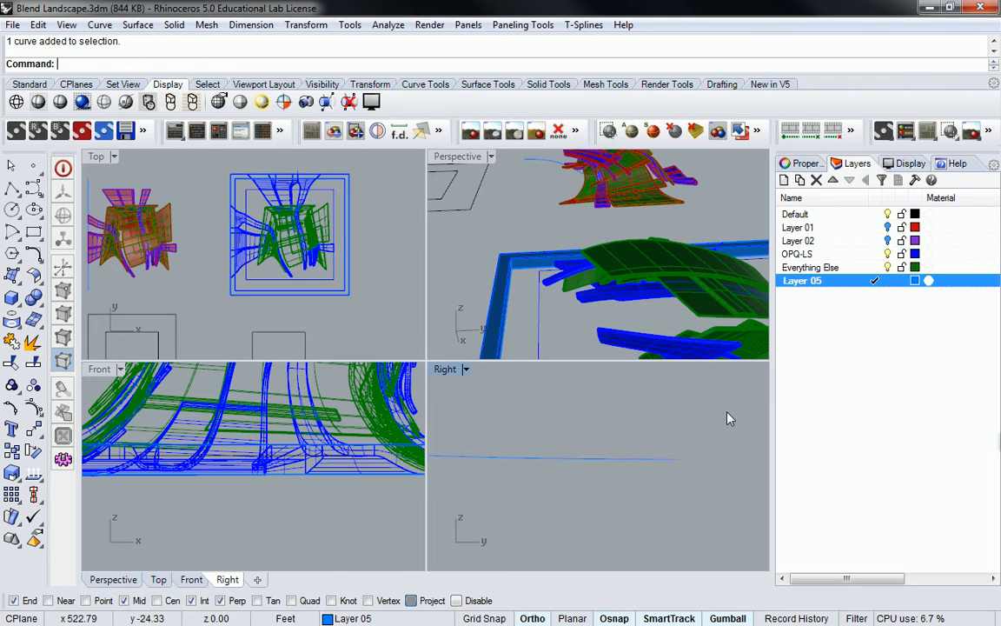
right_click_drag(728, 418, 709, 465)
type("Distance")
key("Return")
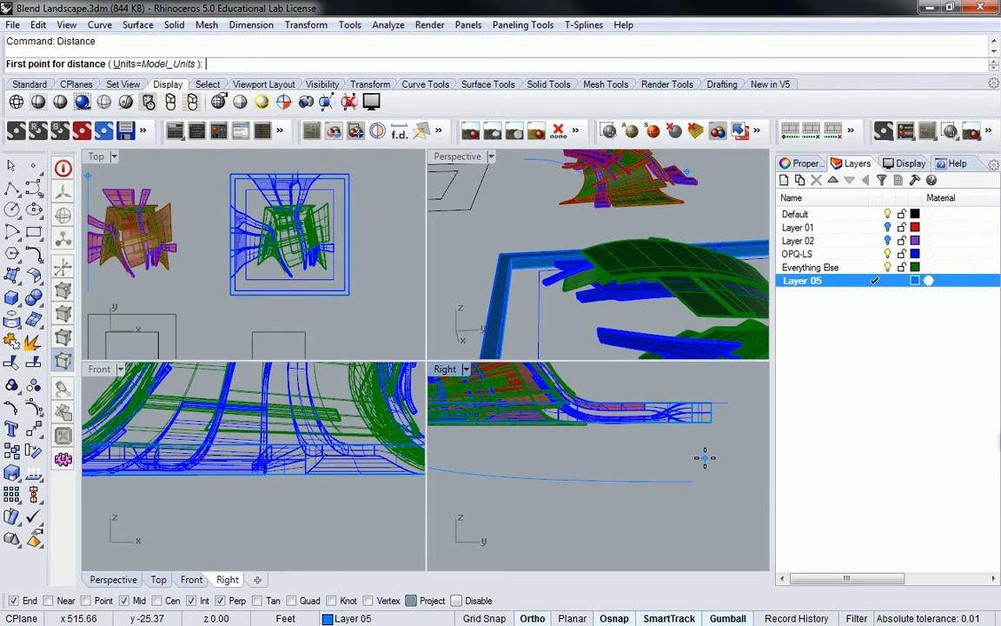
left_click(693, 480)
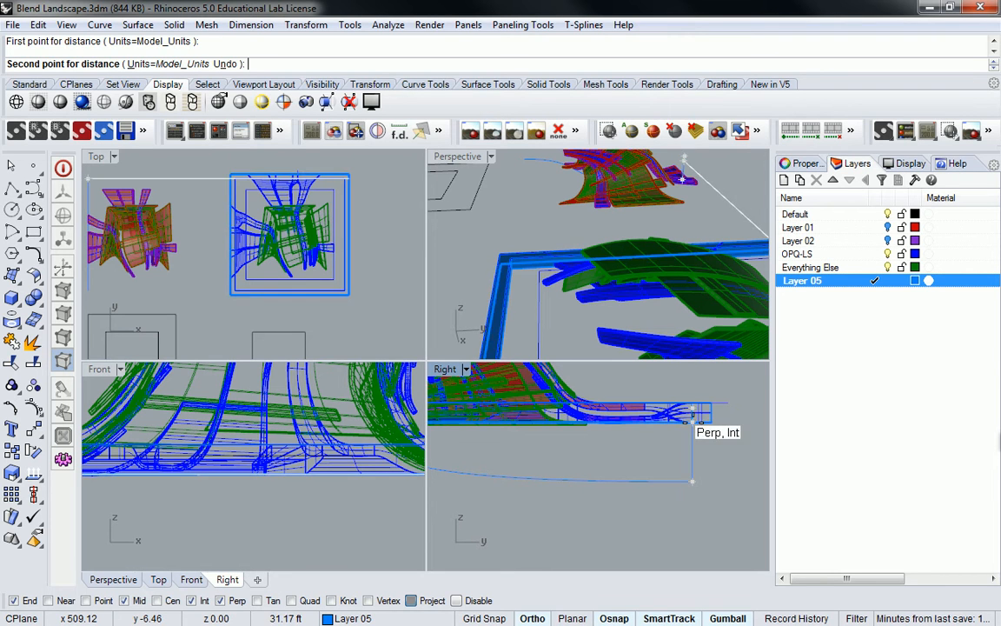
left_click(695, 428)
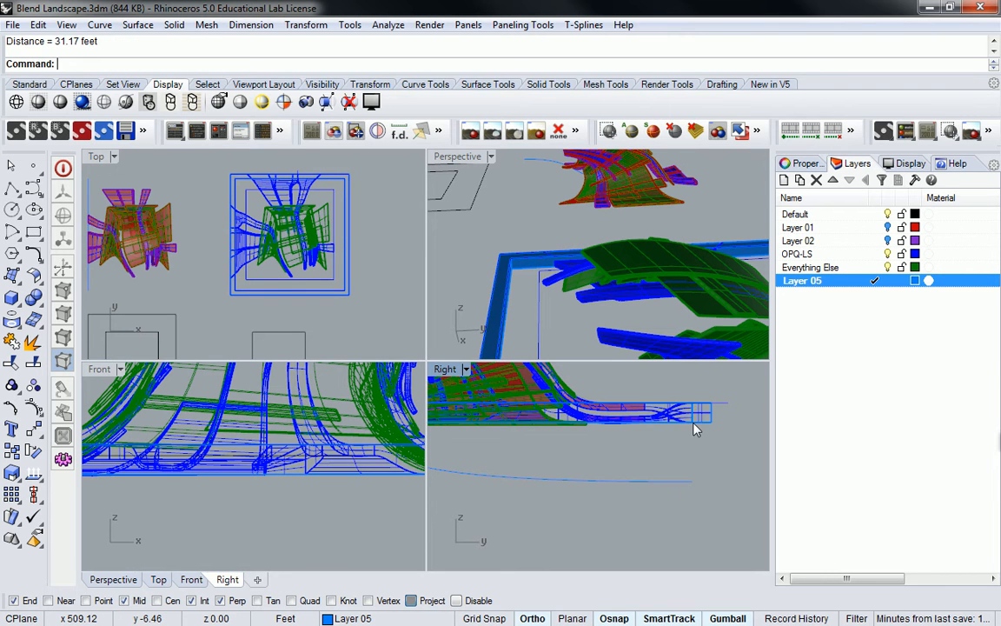
Show the ground curve's control points and raise its last two points vertically for a shallower dip
left_click(642, 474)
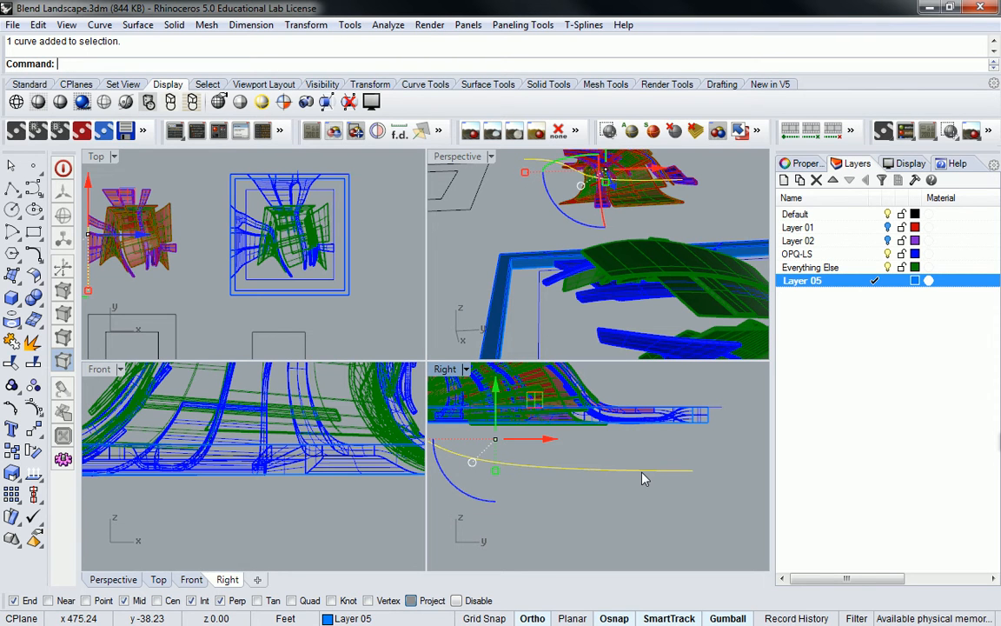
scroll(658, 461, "down", 2)
right_click_drag(631, 455, 671, 486)
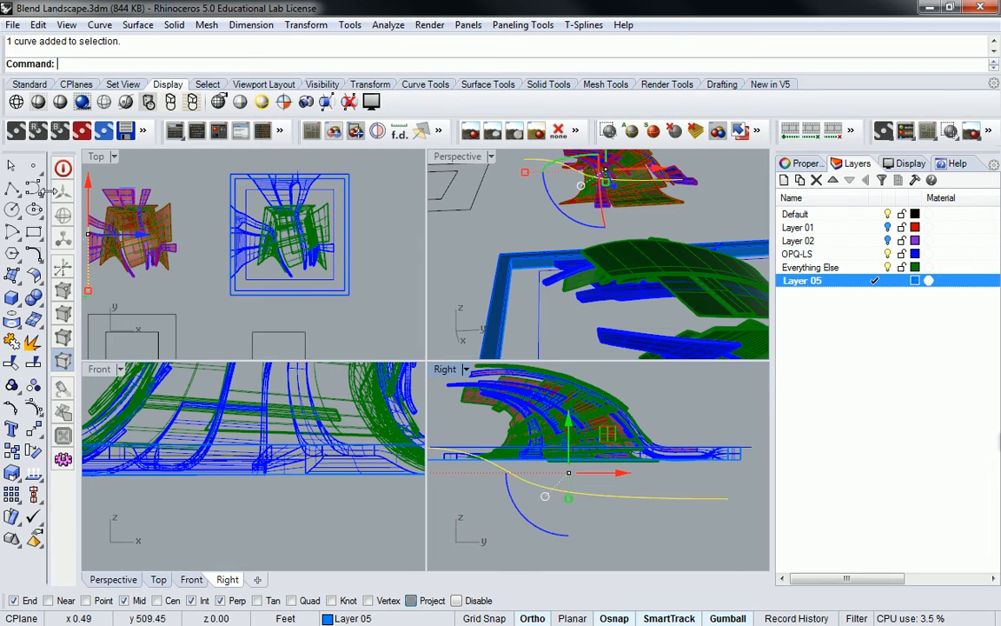
left_click(34, 409)
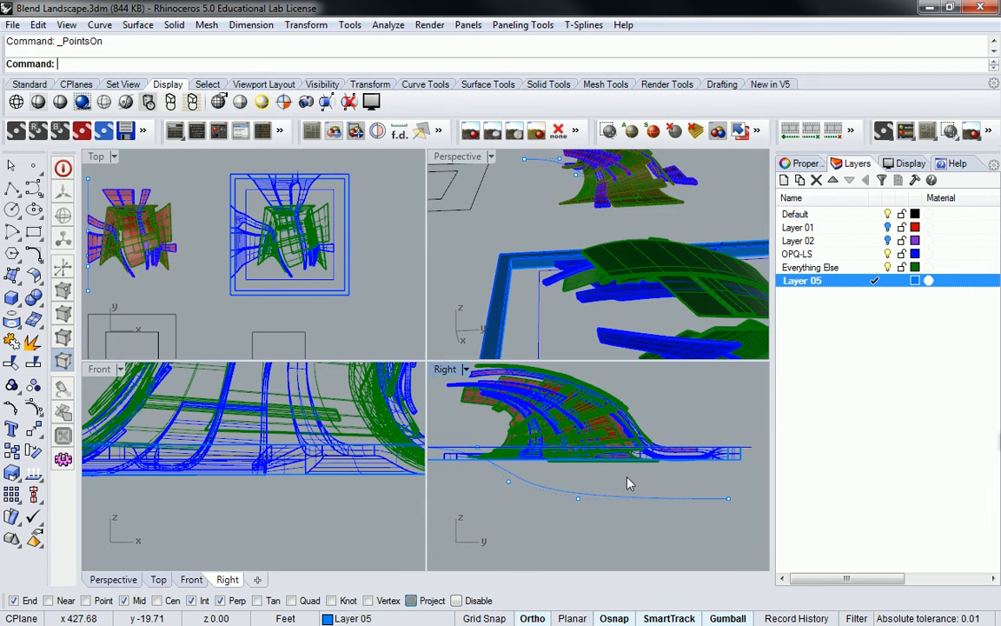
right_click_drag(529, 530, 475, 480)
left_click_drag(476, 479, 691, 428)
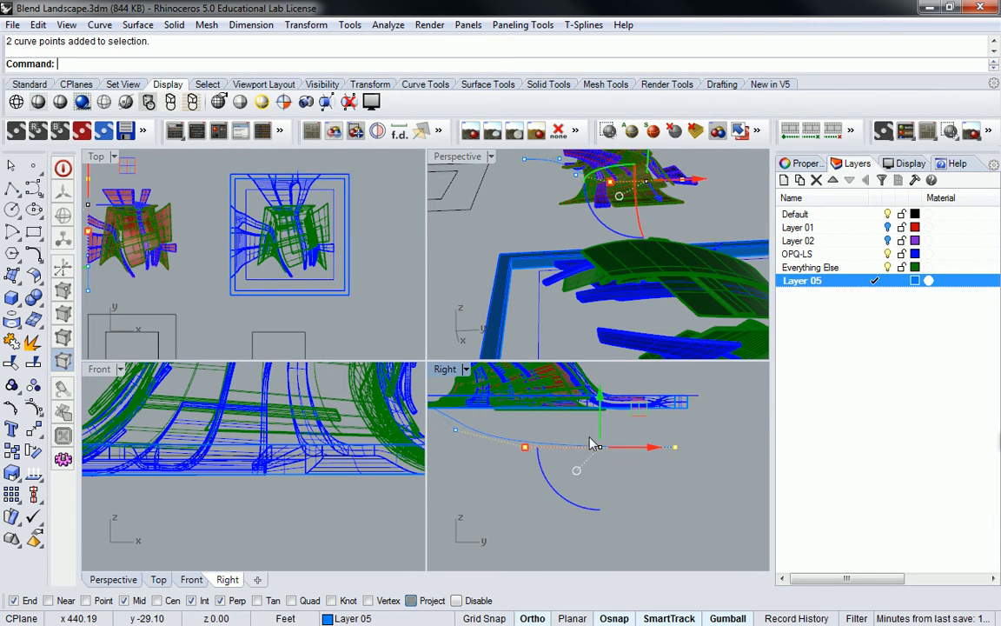
left_click_drag(603, 407, 605, 382)
left_click(652, 470)
Adjust the height of the ground curve's third control point to smooth the descent, and hide the control points
right_click_drag(546, 448, 650, 434)
scroll(591, 424, "up", 2)
left_click_drag(515, 422, 574, 405)
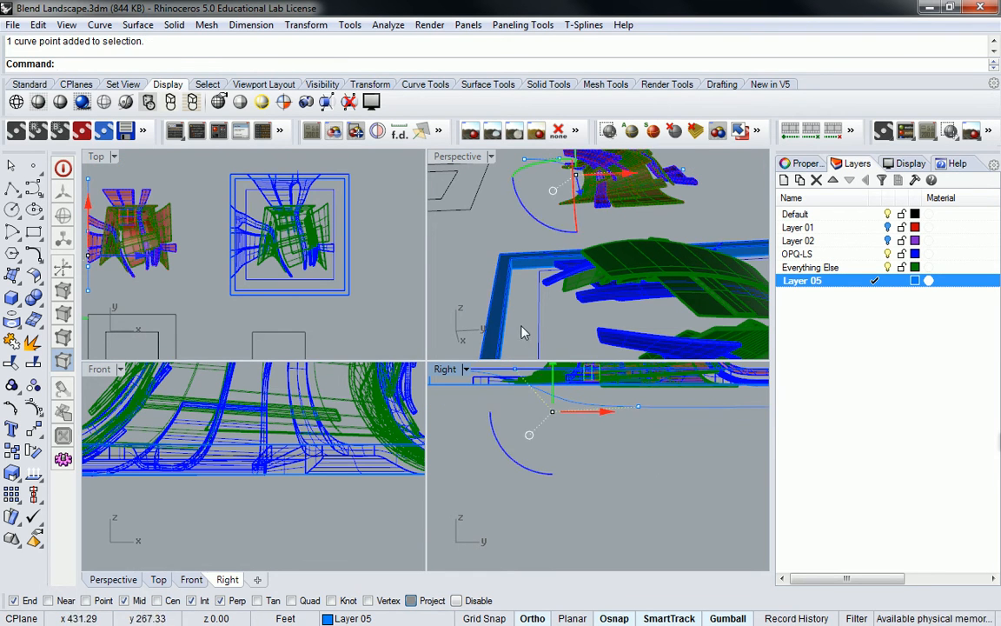
right_click_drag(561, 391, 547, 416)
left_click_drag(536, 387, 539, 390)
scroll(648, 462, "down", 3)
mouse_move(554, 449)
right_mouse_down()
mouse_move(680, 435)
mouse_move(554, 453)
right_mouse_up()
key("Escape")
scroll(638, 431, "down", 2)
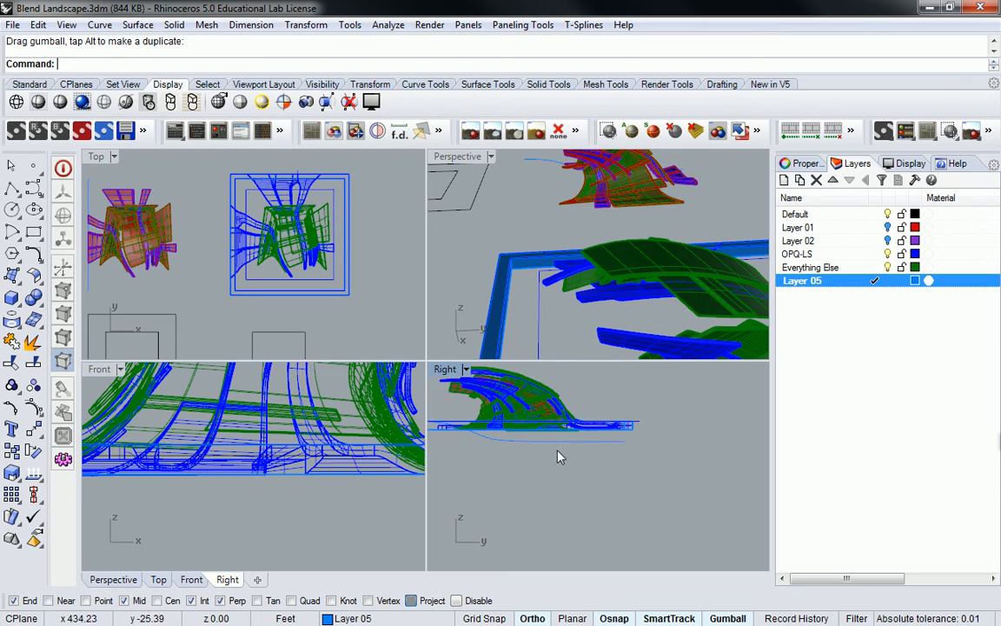
Move the ground curve in Perspective from its start endpoint onto the blue frame's inner upper corner
scroll(555, 453, "up", 1)
left_click(578, 439)
scroll(552, 248, "down", 3)
right_click_drag(552, 247, 620, 319)
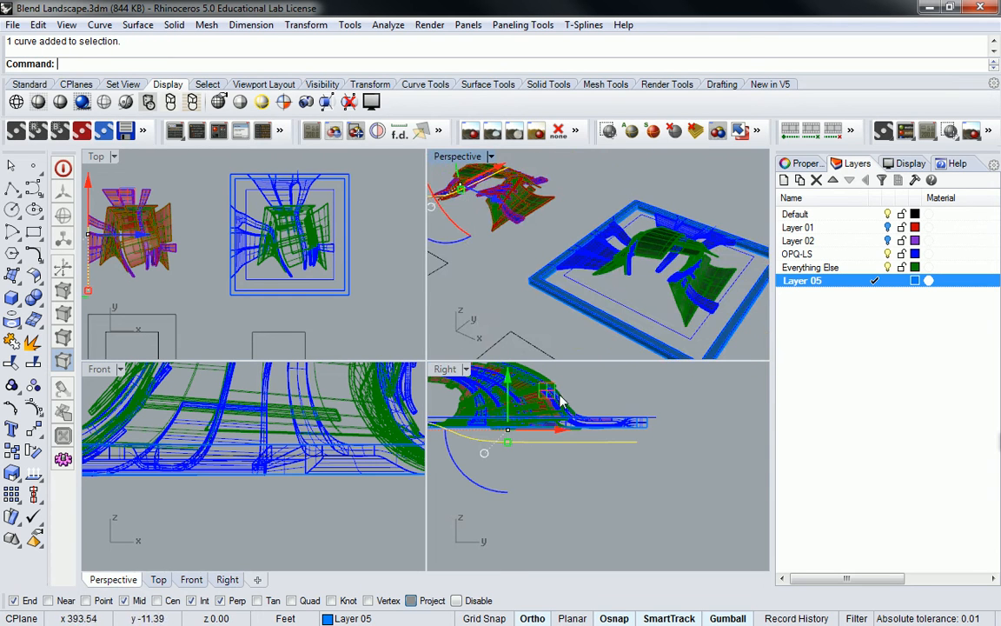
right_click_drag(502, 154, 609, 226)
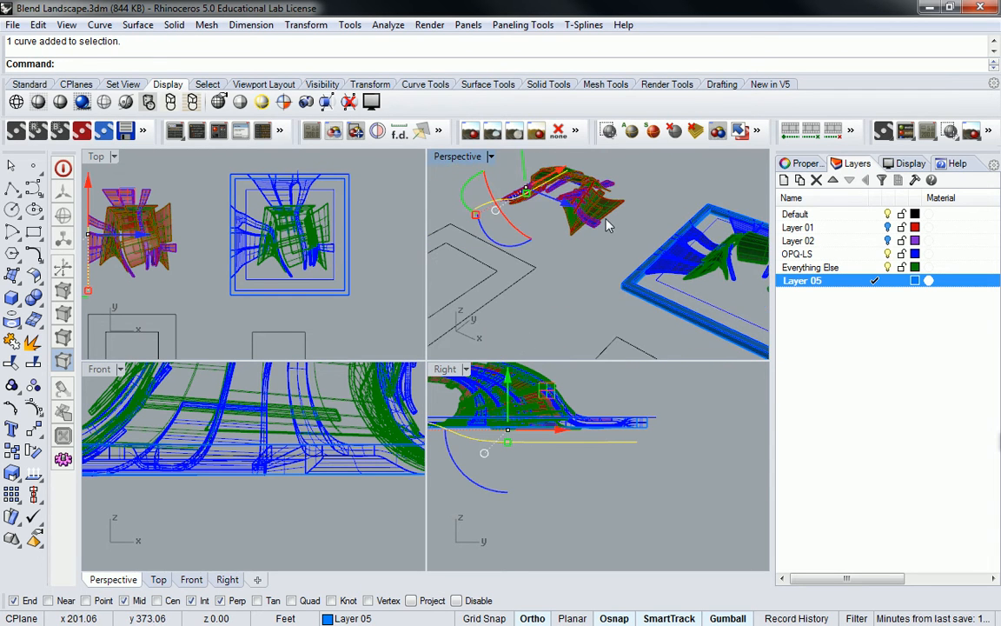
type("m")
key("Return")
left_click(471, 204)
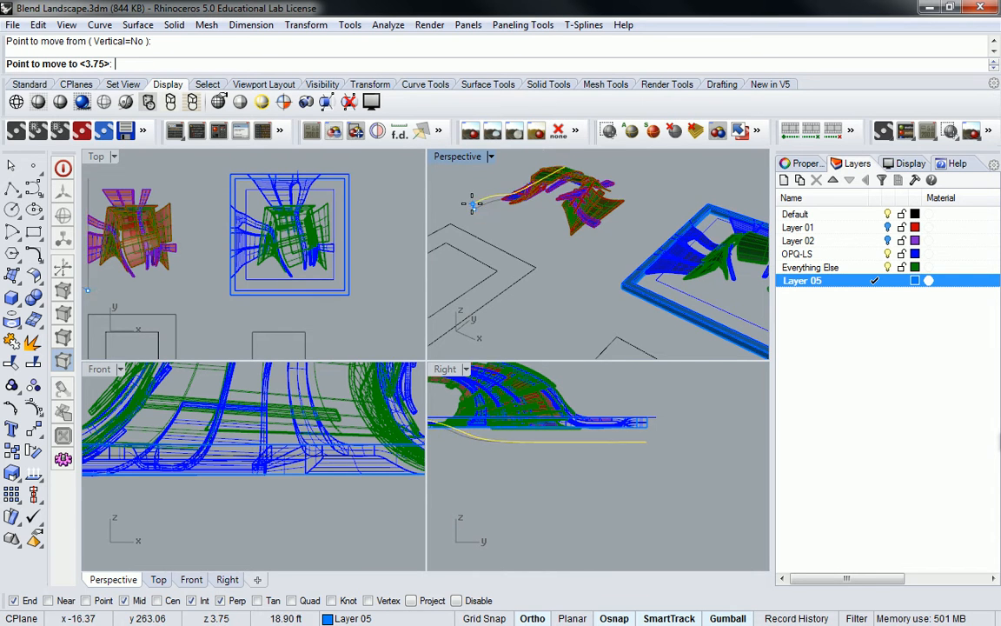
scroll(655, 280, "up", 6)
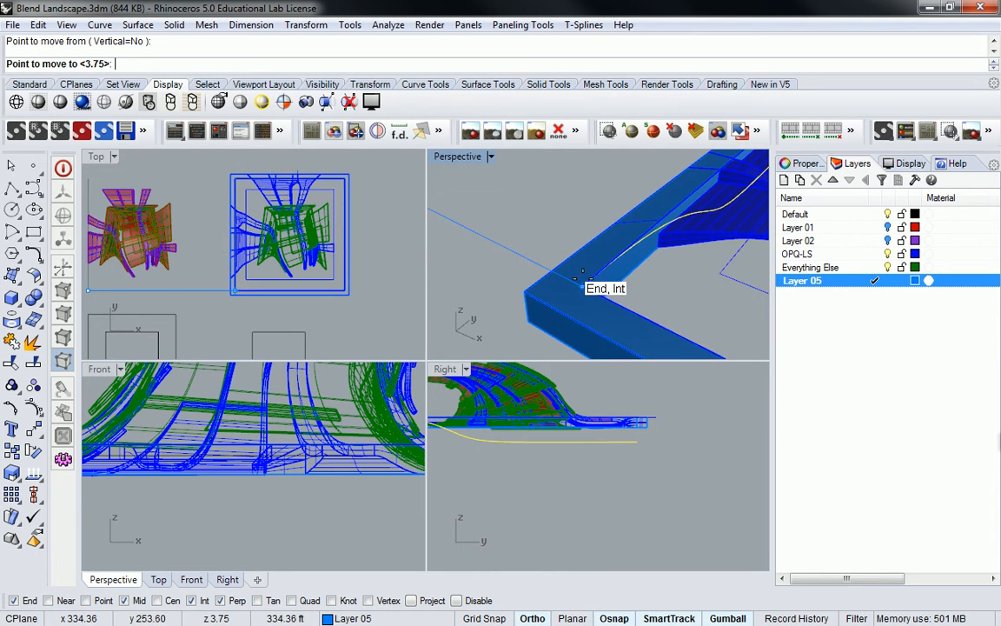
left_click(582, 276)
Extrude the ground curve across the frame's full opening to its opposite inner side with ExtrudeCrv
type("e")
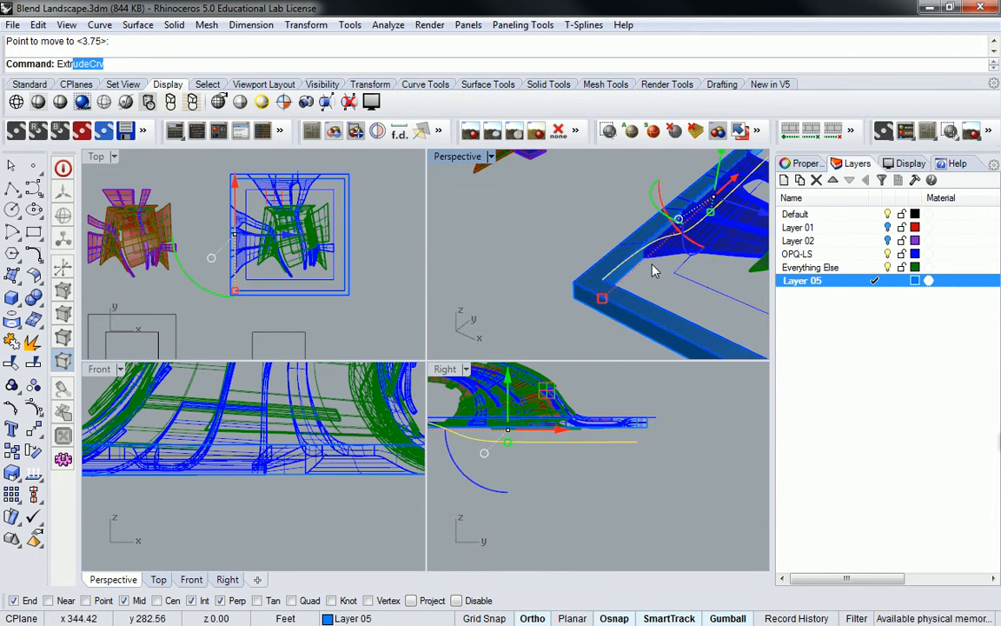
key("Return")
right_click_drag(654, 272, 532, 199)
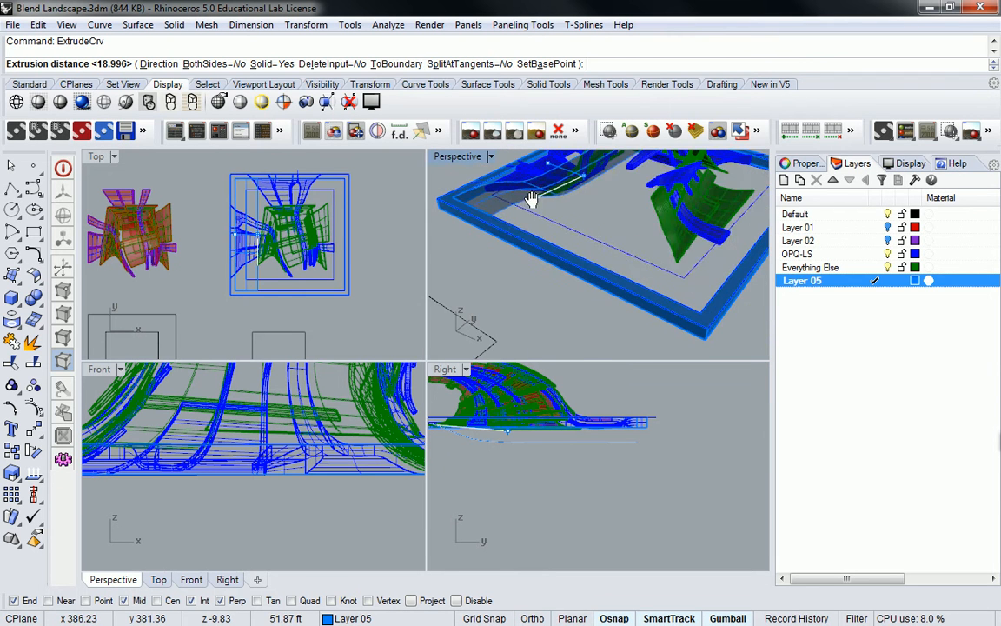
left_click(704, 315)
scroll(680, 259, "down", 6)
right_click_drag(680, 259, 646, 291)
key("Escape")
Pull the frame's bottom face straight down so its walls extend well below the extruded ground surface
scroll(673, 215, "up", 4)
scroll(623, 237, "up", 4)
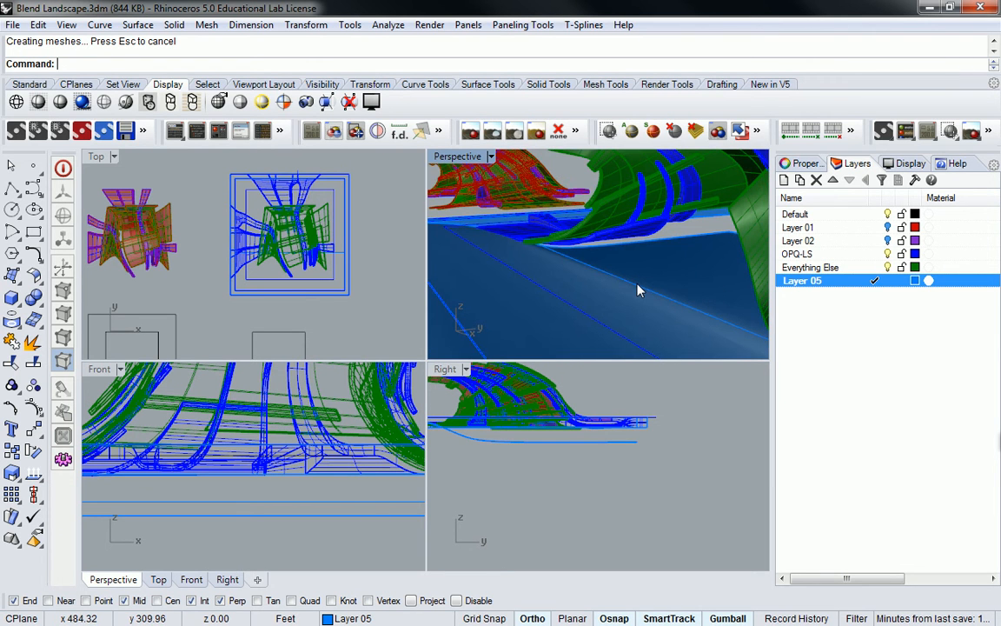
scroll(637, 289, "down", 8)
right_click_drag(725, 234, 632, 255, "shift")
scroll(566, 250, "up", 10)
right_click_drag(608, 211, 705, 193)
scroll(658, 231, "up", 5)
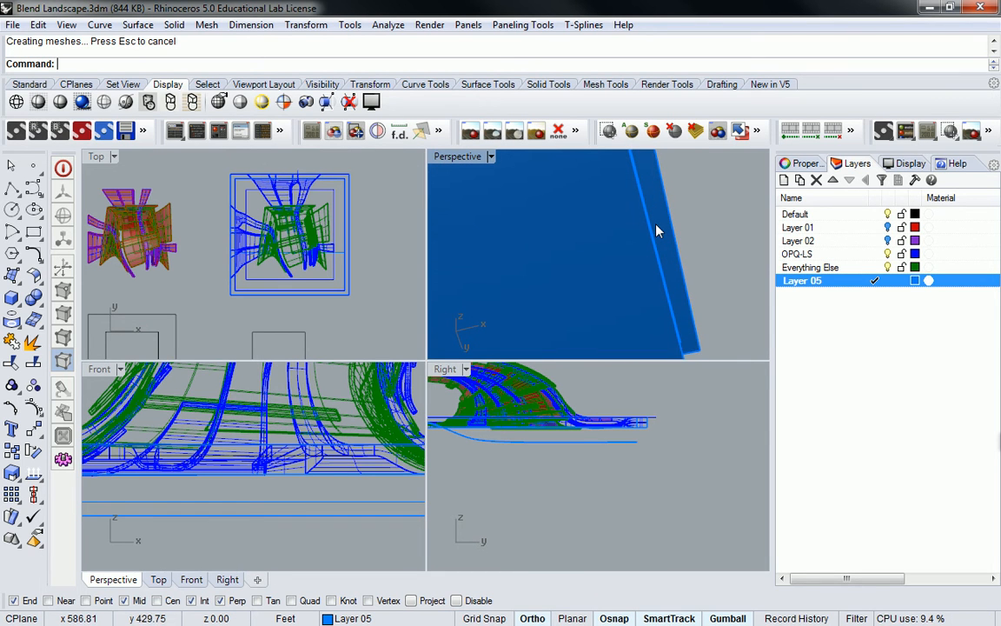
left_click(604, 228)
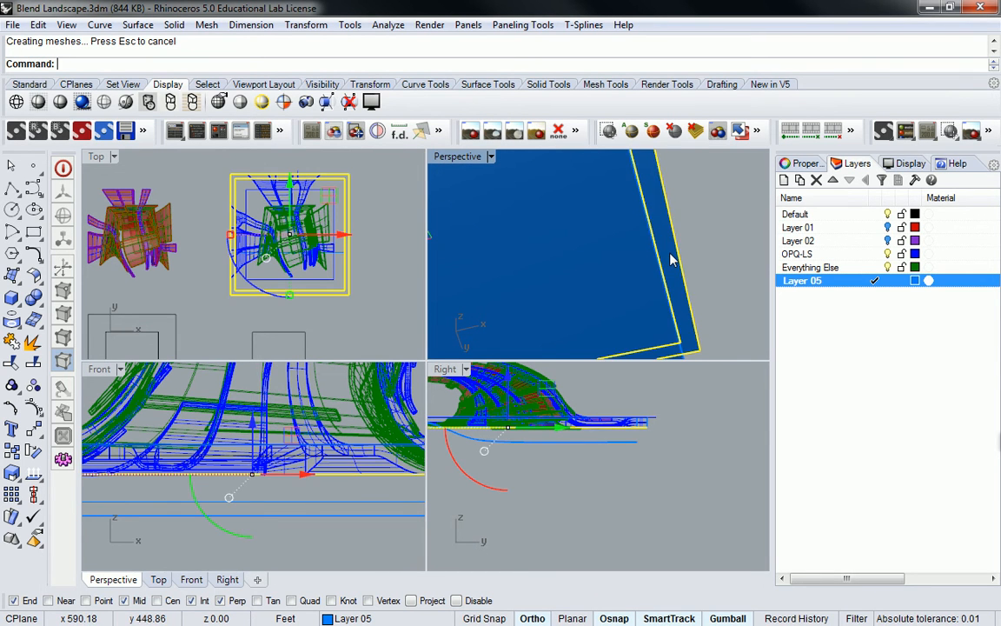
scroll(665, 254, "down", 5)
right_click_drag(600, 222, 646, 253)
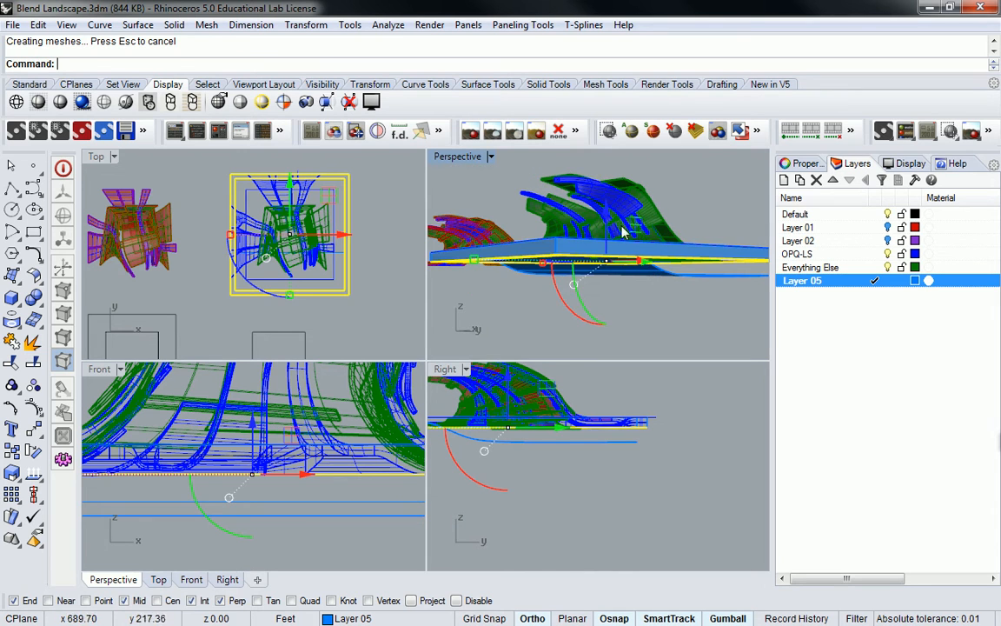
left_click_drag(606, 216, 608, 280)
key("Escape")
Maximize the Perspective viewport for a close view of the landscape surfaces
right_click_drag(608, 216, 646, 297)
scroll(561, 205, "up", 5)
scroll(662, 292, "up", 3)
scroll(646, 291, "down", 3)
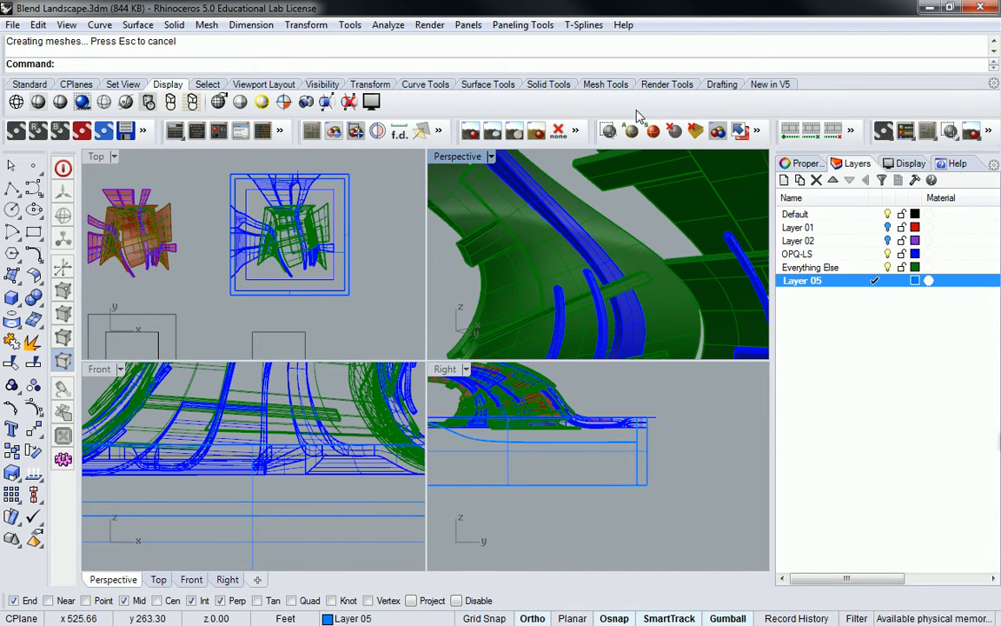
double_click(455, 158)
scroll(532, 291, "up", 3)
scroll(568, 284, "down", 5)
Set the Perspective viewport's camera lens length to 35
left_click(803, 164)
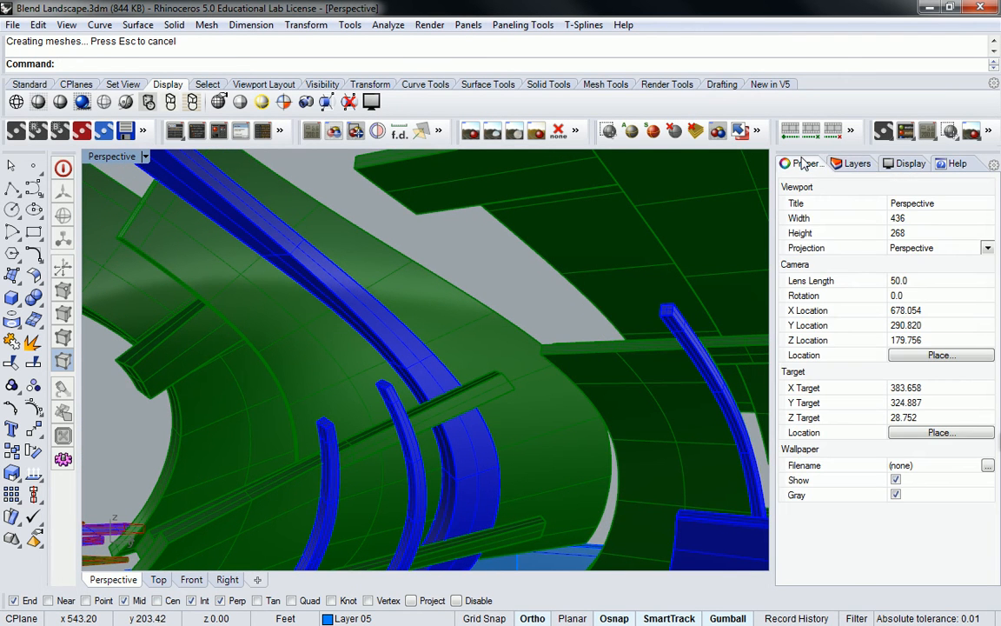
left_click(937, 282)
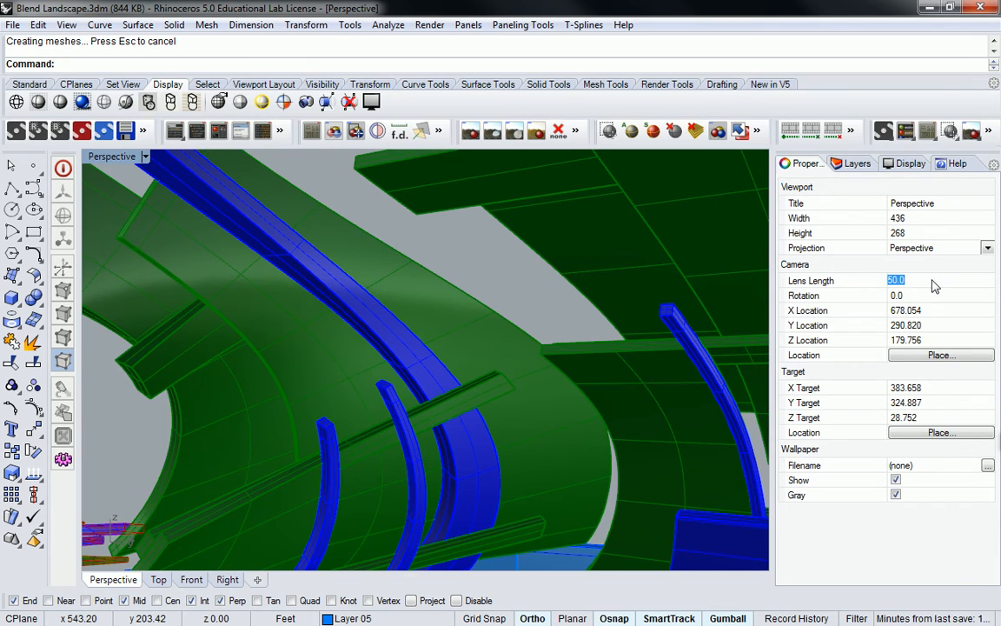
type("35")
key("Return")
View the surfaces from low above the ground and try a Perspective lens length of 2235.0
right_click_drag(508, 376, 485, 316)
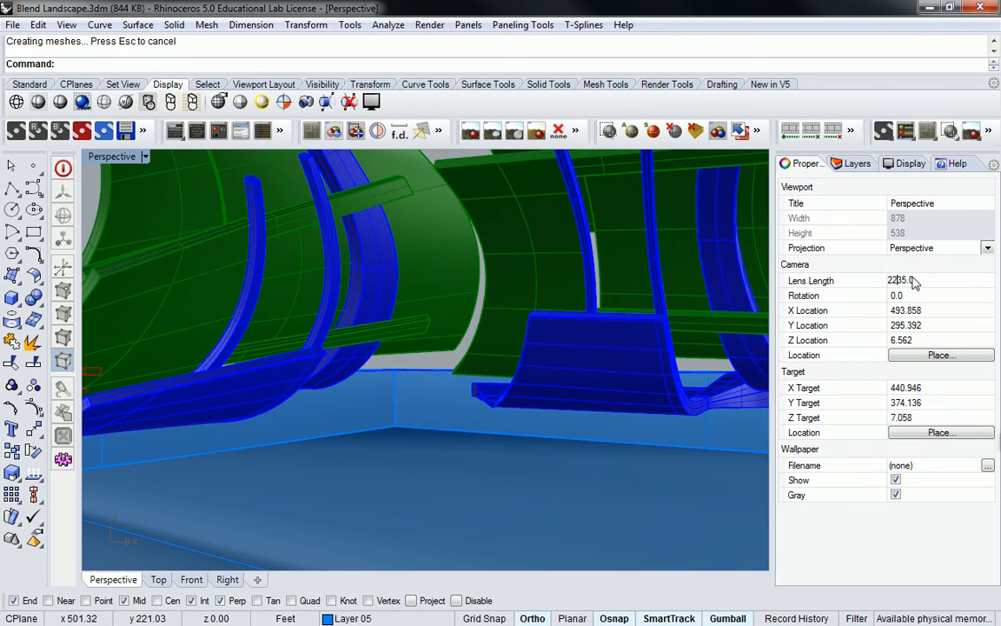
key("Return")
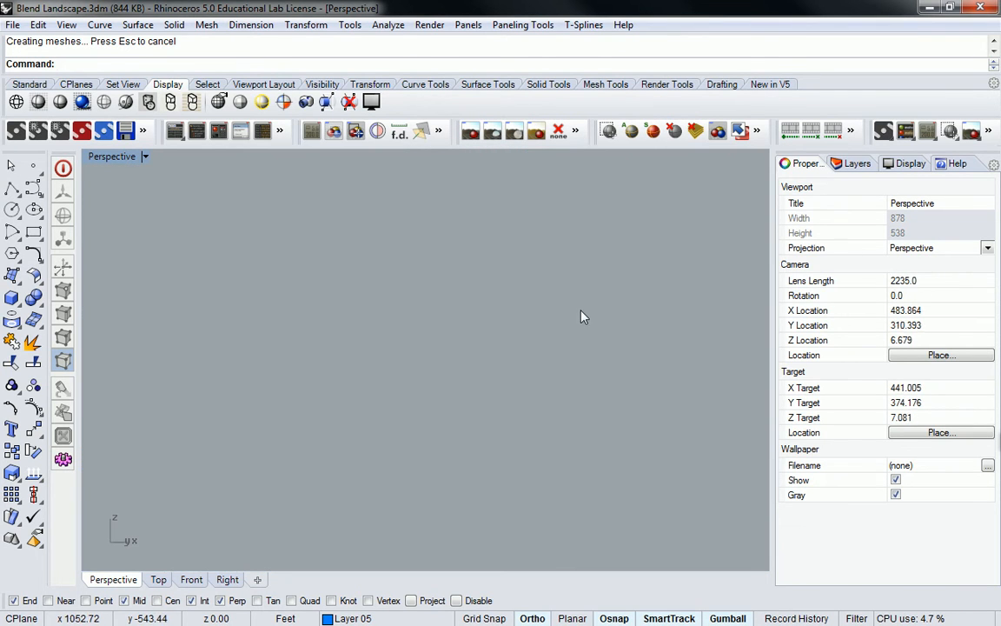
Try a Perspective camera lens length of 22 for the landscape model
scroll(584, 315, "down", 15)
scroll(535, 301, "down", 6)
right_click_drag(574, 255, 582, 304)
scroll(586, 304, "up", 4)
left_click(933, 282)
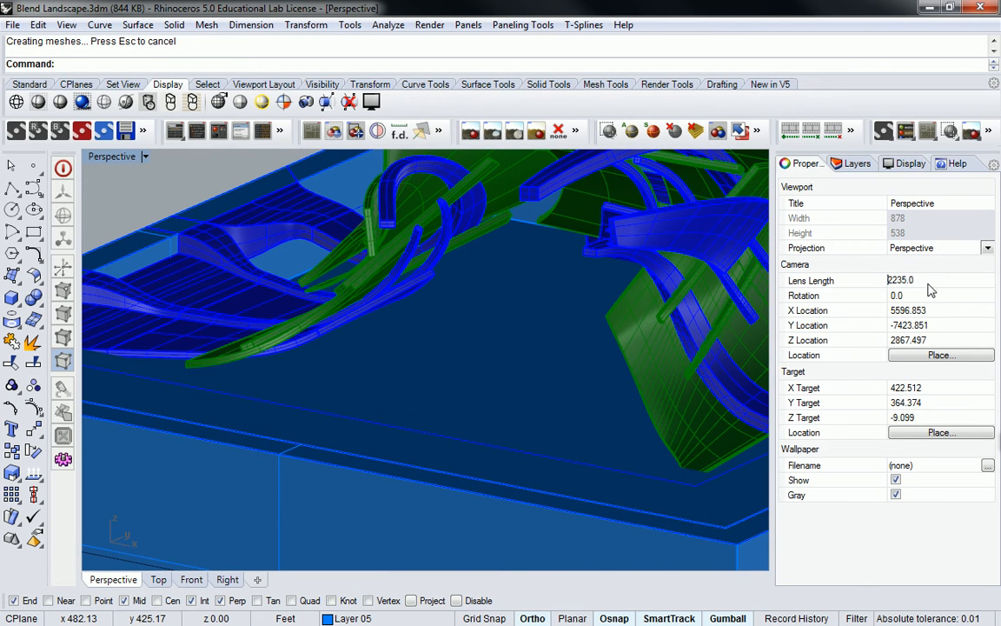
left_click_drag(941, 281, 841, 282)
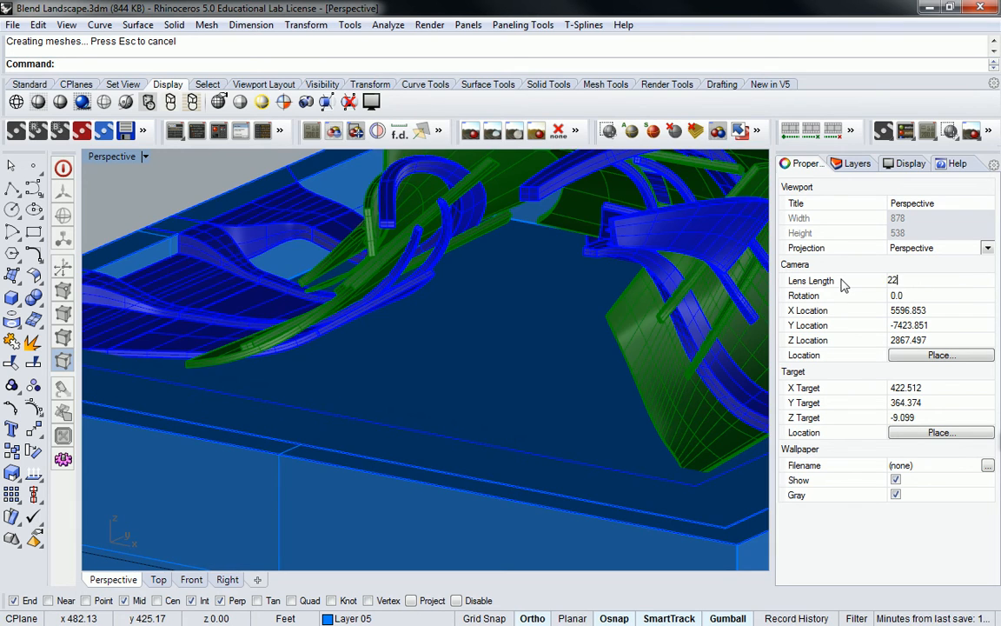
type("22")
key("Return")
Set the Perspective camera lens length to 35 and view the landscape surfaces from low above the sunken ground
scroll(418, 365, "up", 15)
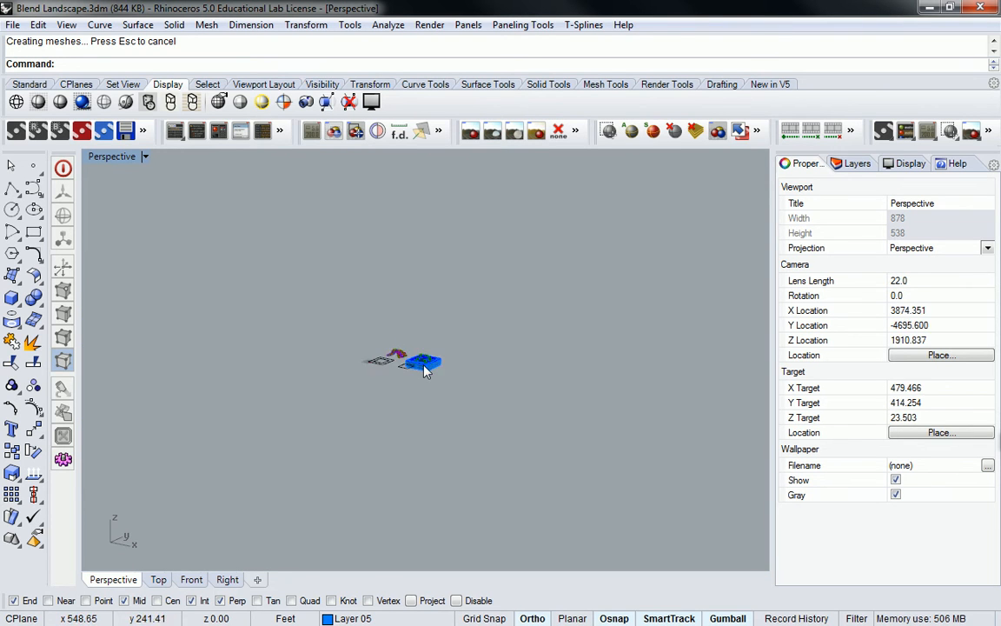
scroll(431, 339, "up", 18)
right_click_drag(433, 339, 512, 339)
scroll(473, 338, "up", 2)
scroll(481, 340, "down", 2)
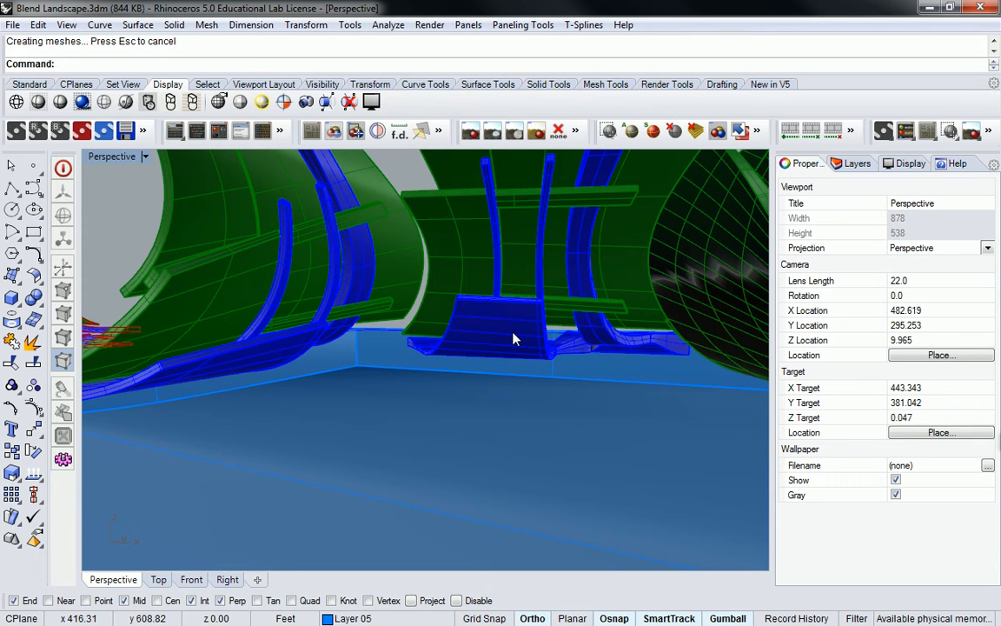
left_click(938, 283)
key("Return")
right_click_drag(602, 369, 575, 312)
scroll(592, 351, "down", 2)
scroll(501, 340, "down", 1)
scroll(509, 340, "up", 4)
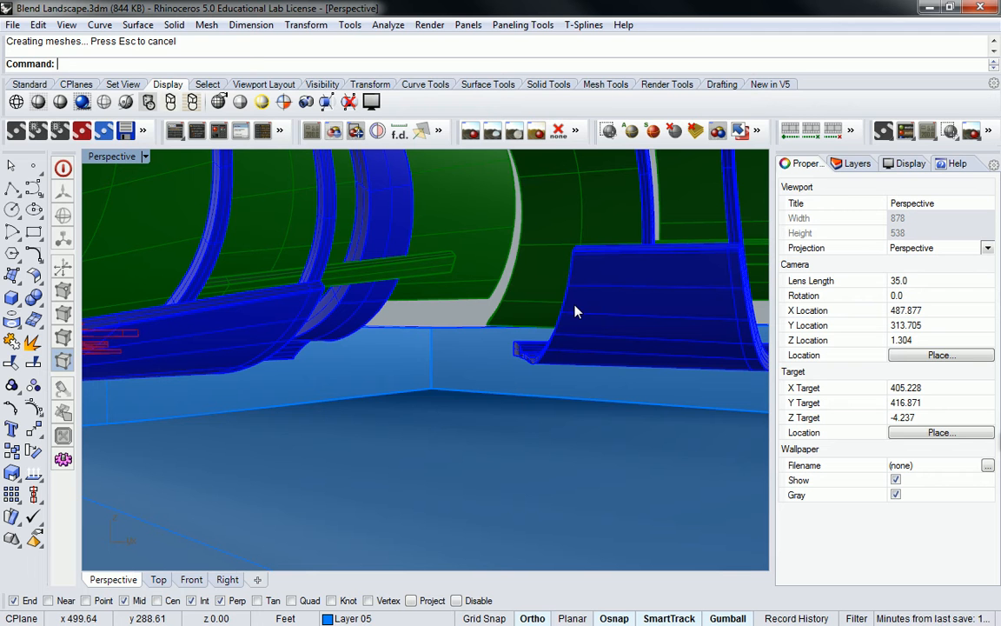
right_click_drag(575, 311, 626, 317)
Turn on Layer 01 to show the red building volumes in the neighbouring copy of the model
left_click(852, 164)
left_click(890, 228)
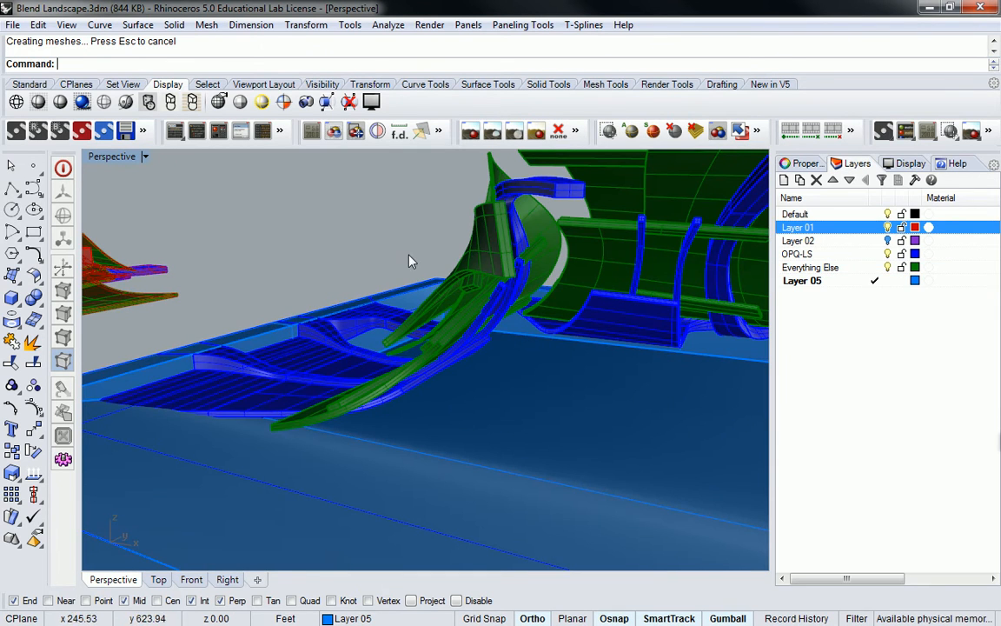
scroll(356, 226, "down", 5)
right_click_drag(356, 226, 333, 297)
left_click(252, 248)
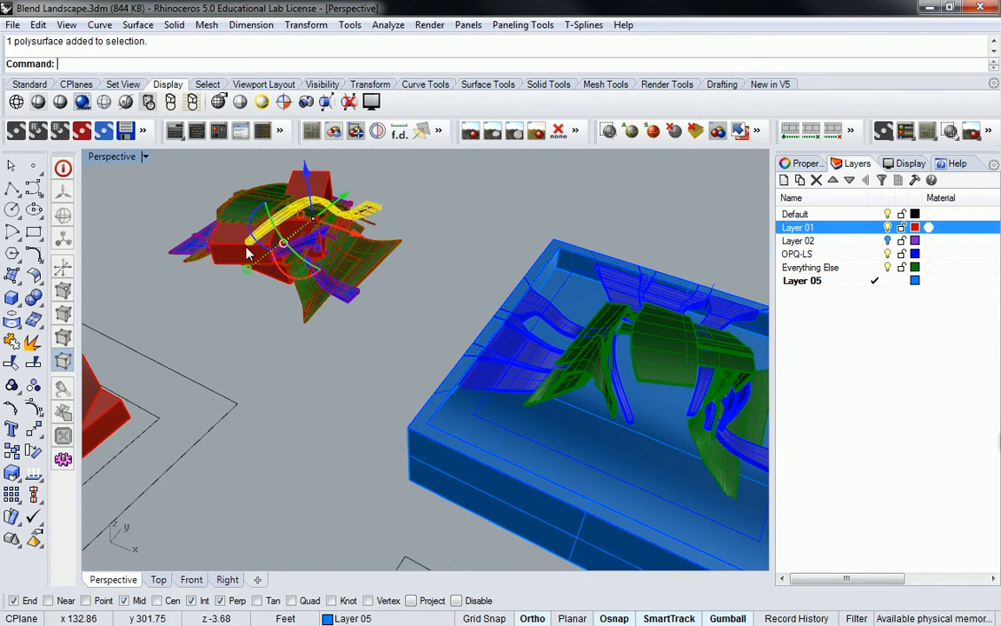
right_click_drag(232, 260, 280, 333)
scroll(280, 333, "up", 5)
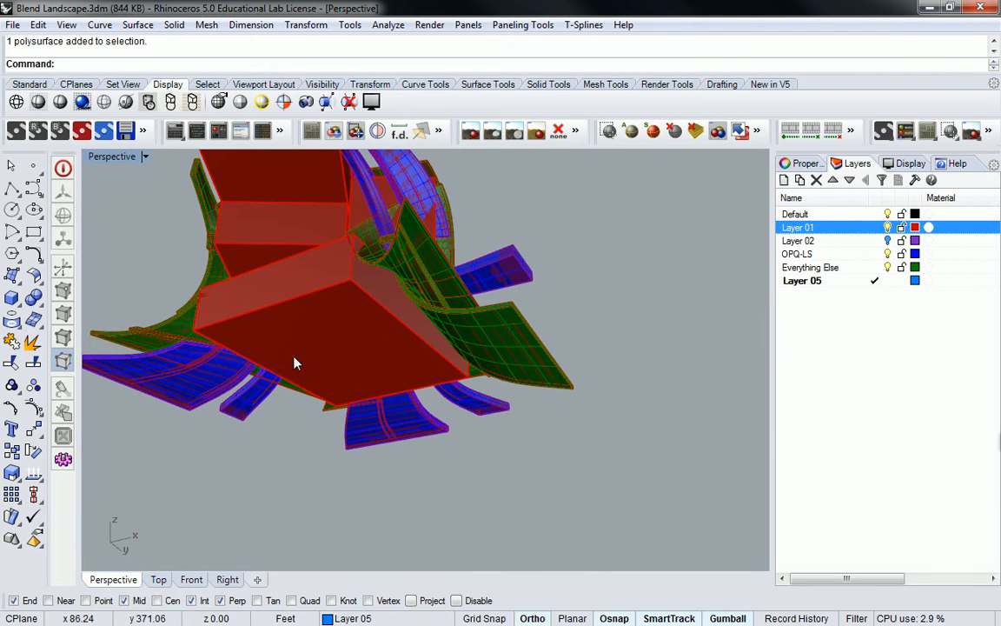
left_click(326, 354)
key("Escape")
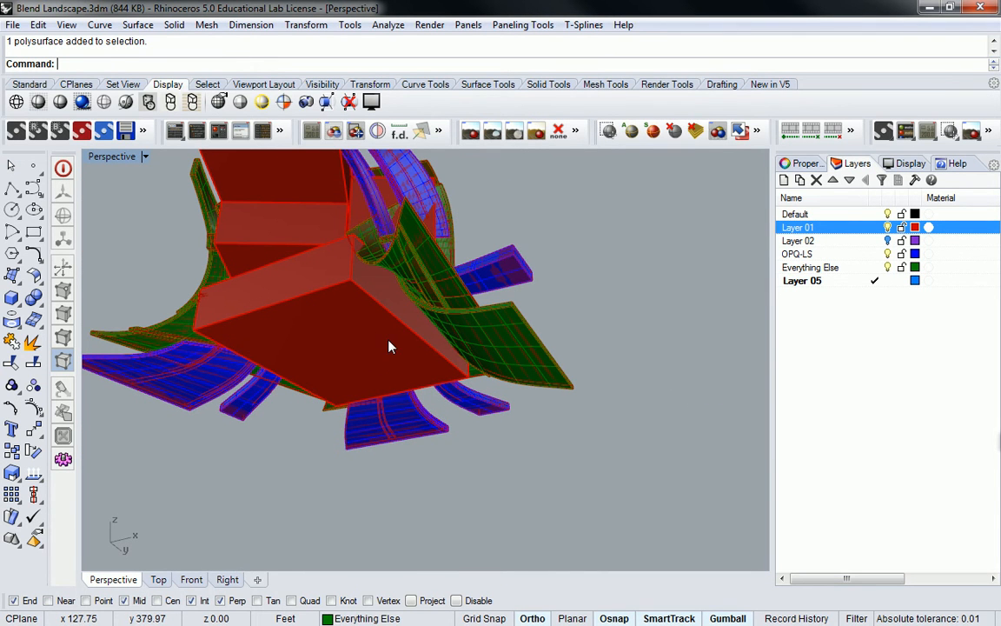
left_click(389, 344)
left_click(264, 255)
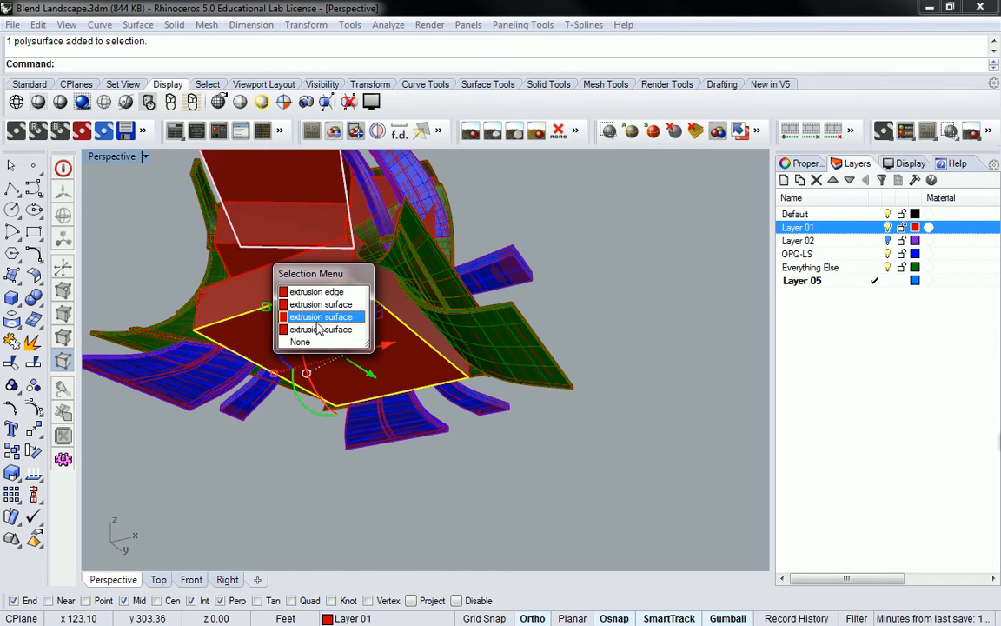
left_click(239, 264)
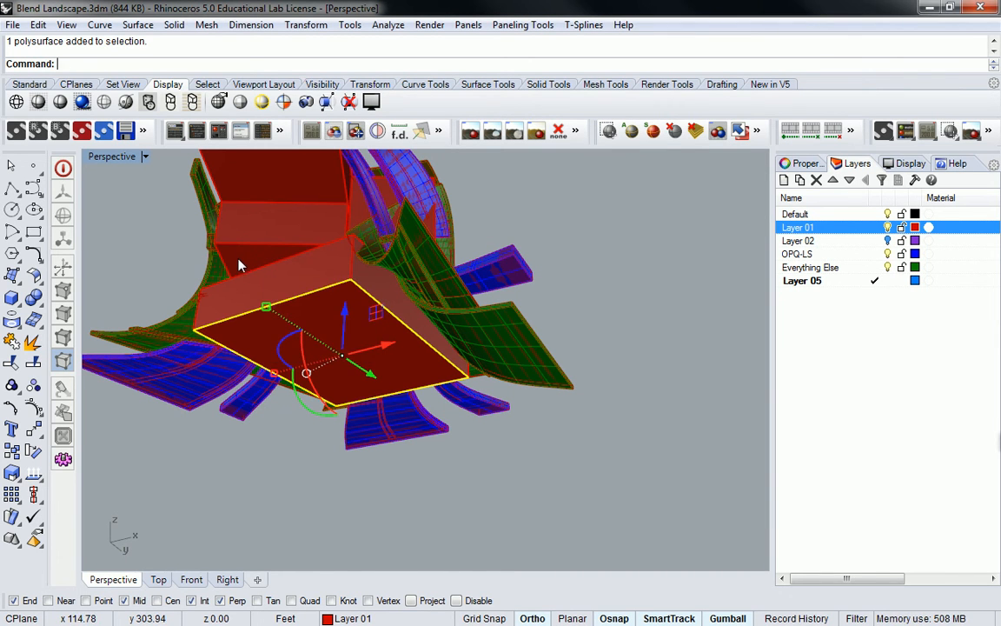
left_click(241, 265)
key("Escape")
left_click(340, 326)
key("Escape")
left_click(376, 320)
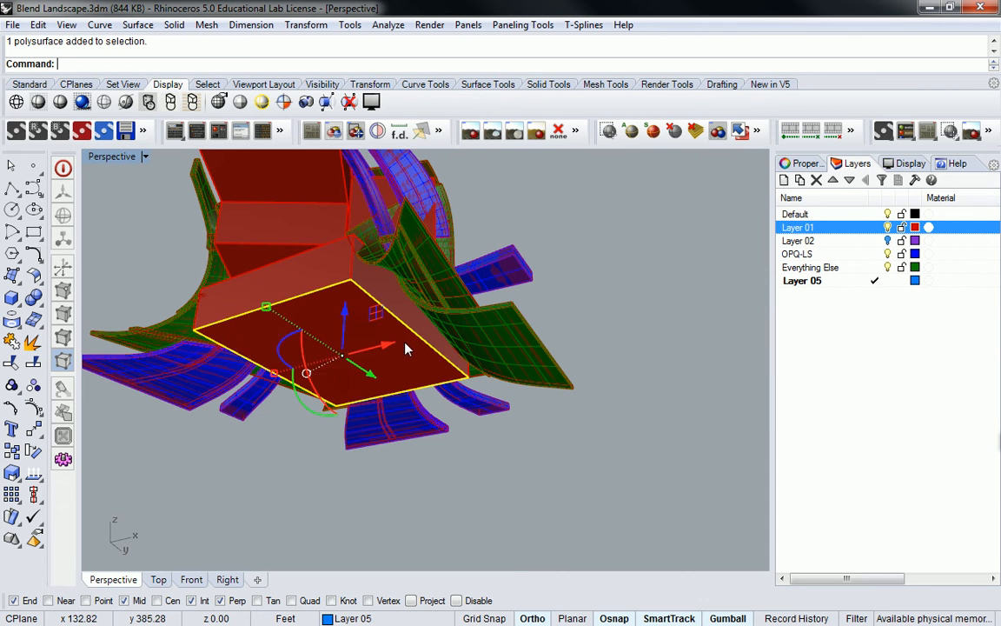
left_click(265, 259, "shift")
scroll(261, 261, "up", 6)
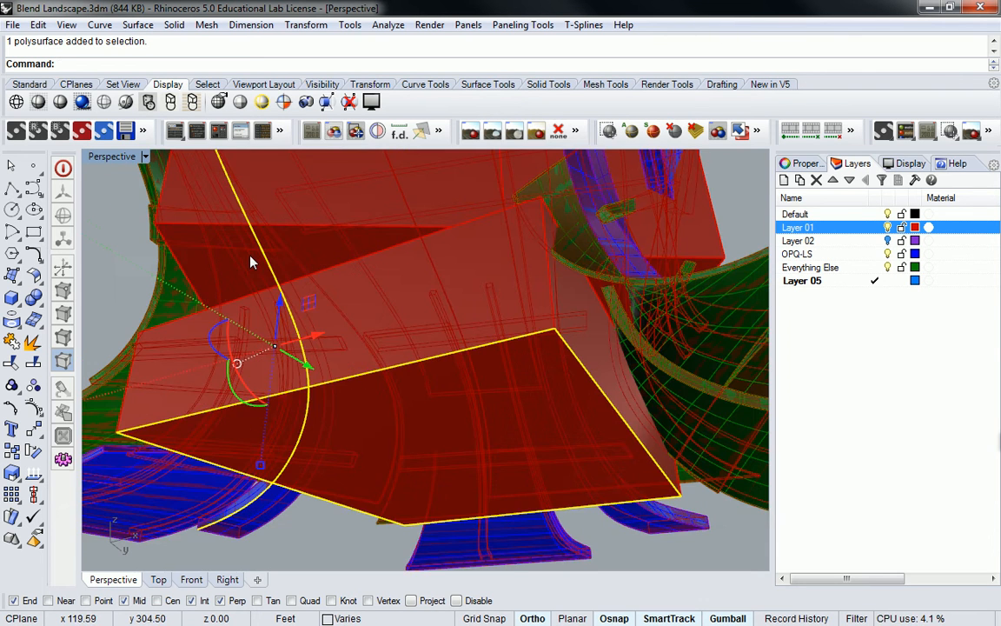
key("Escape")
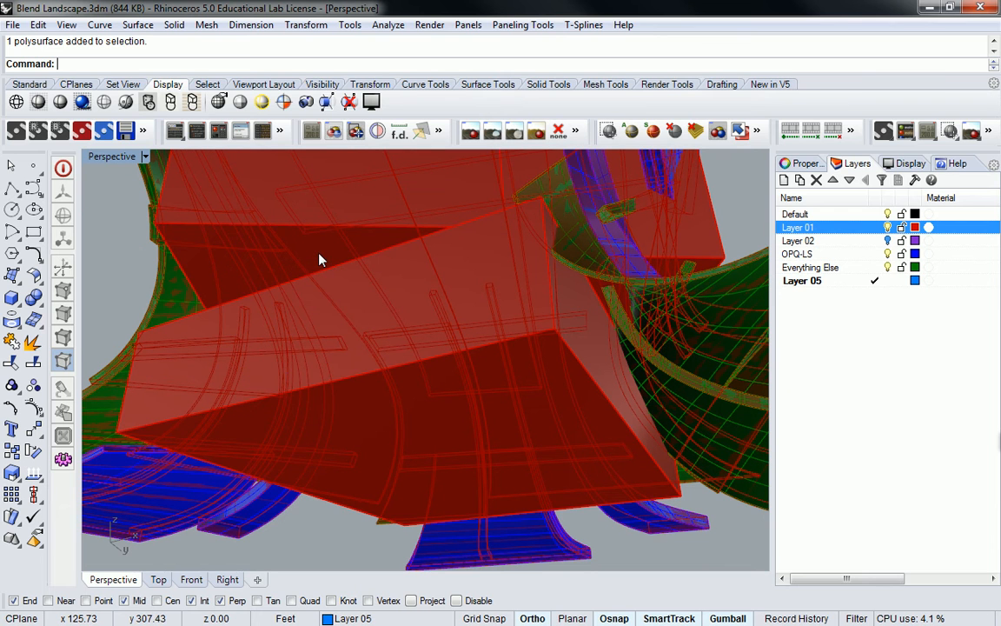
Copy the bottom faces of four red Layer 01 volumes across to the landscape model inside the blue frame
left_click(317, 245)
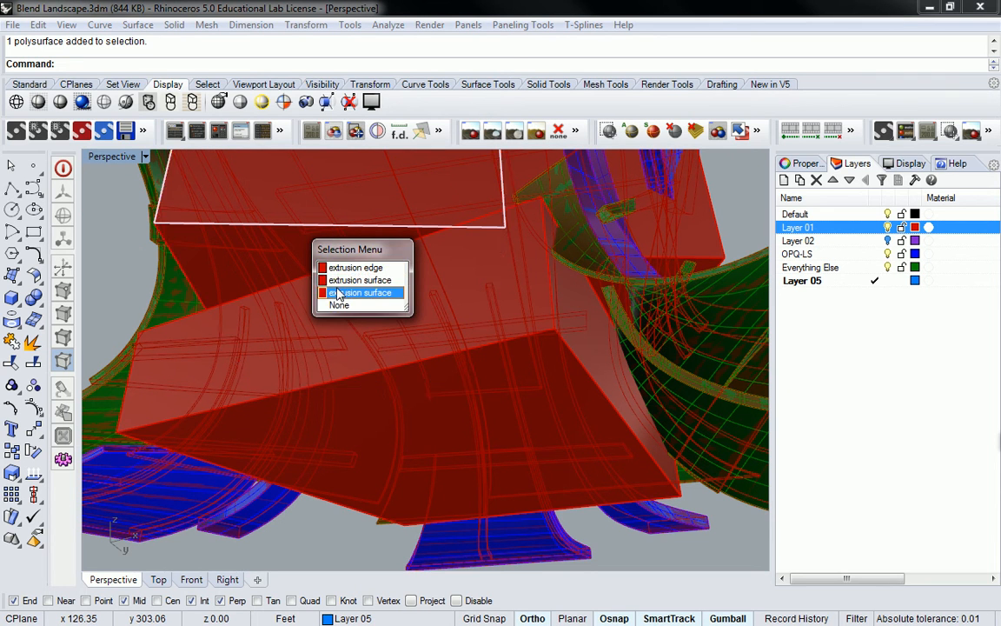
left_click(335, 281)
left_click(489, 354, "shift")
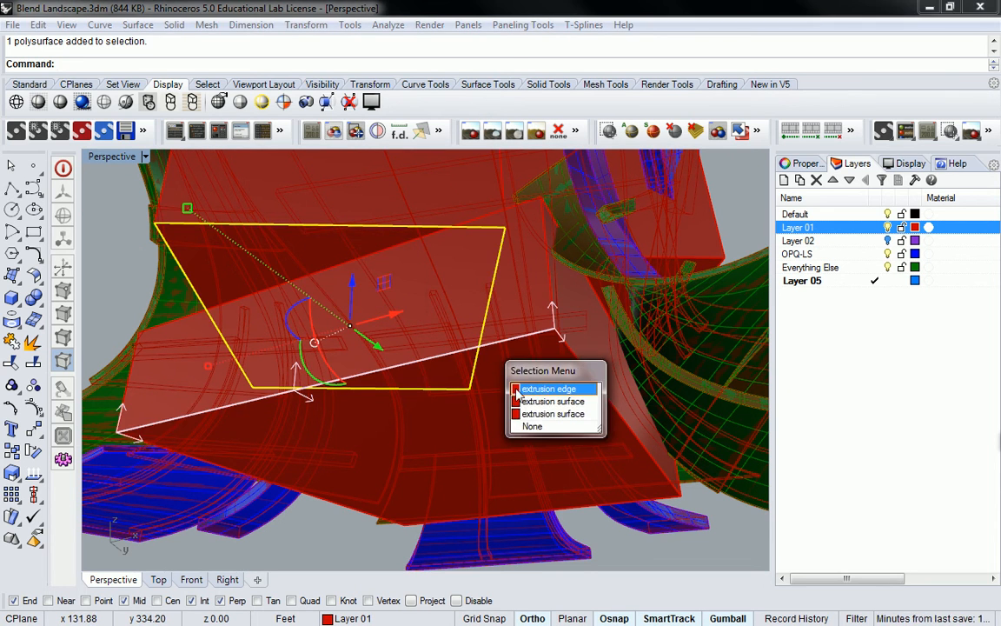
left_click(529, 412)
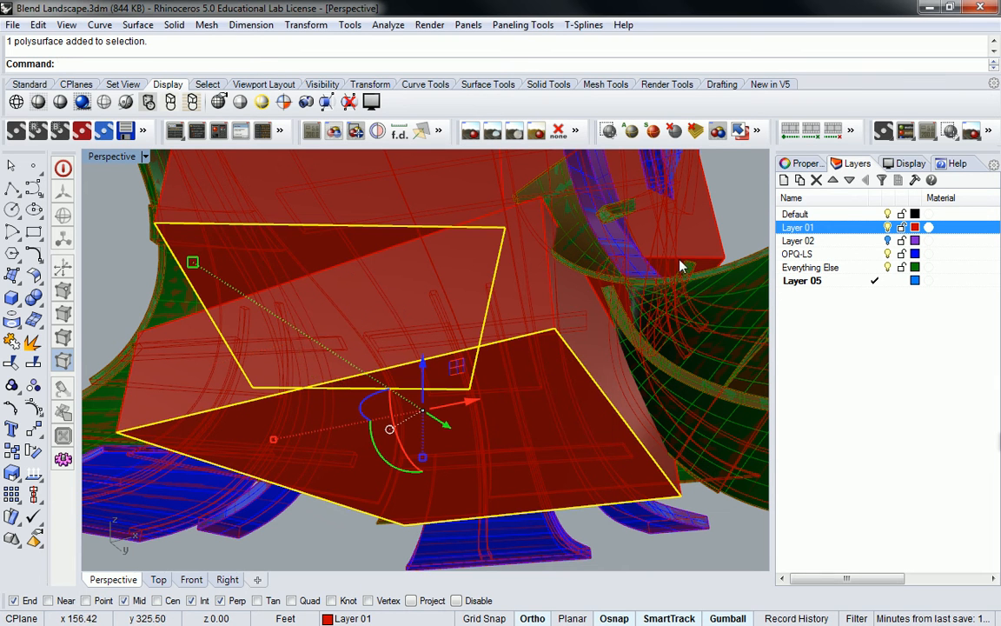
left_click(715, 270, "shift")
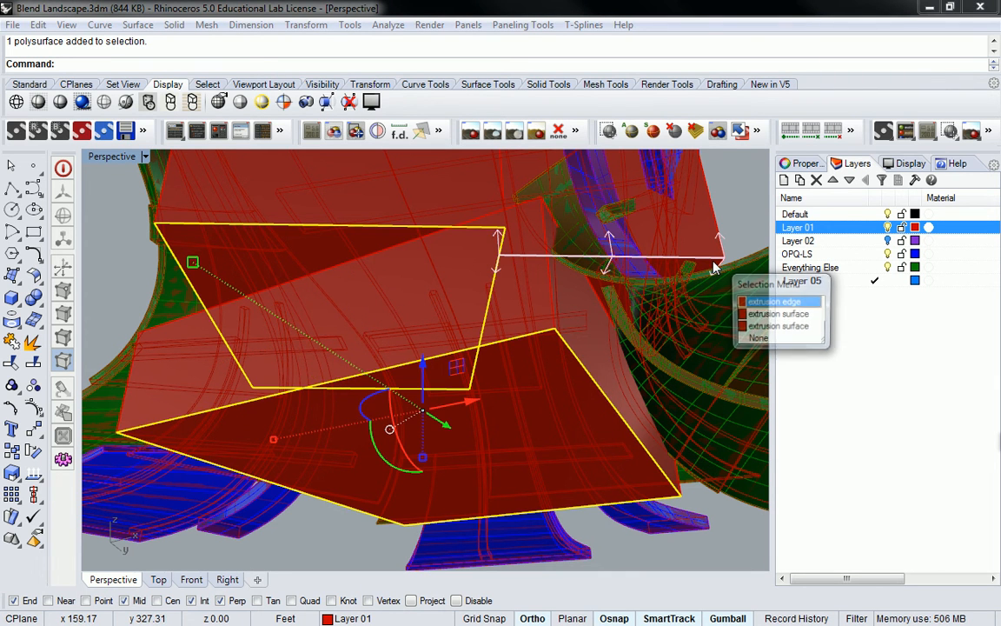
left_click(778, 314)
right_click_drag(555, 244, 543, 302)
left_click(429, 182, "shift")
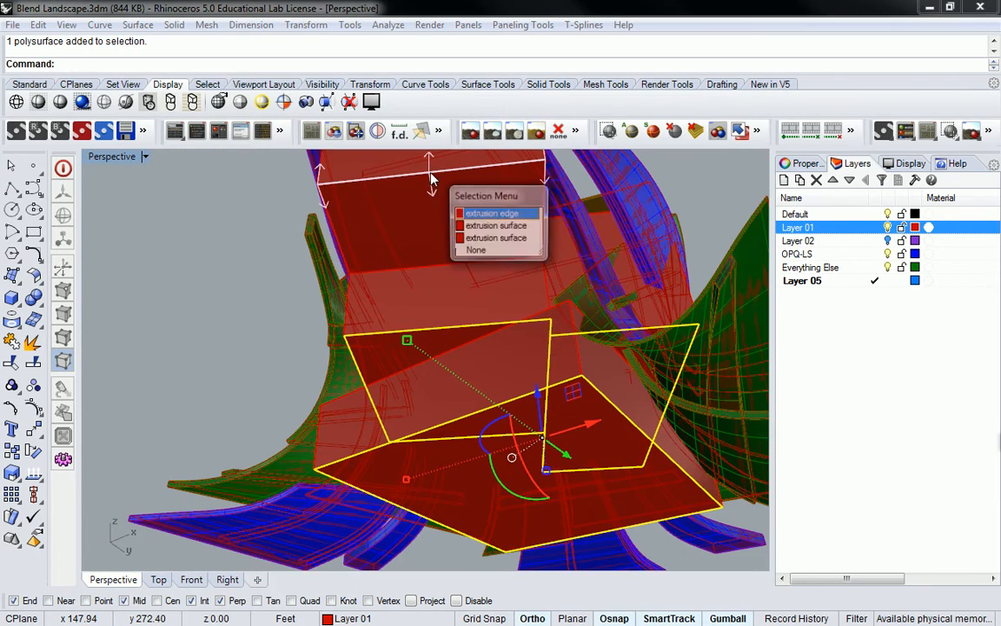
left_click(495, 245)
scroll(500, 233, "down", 5)
right_click_drag(504, 214, 574, 461)
scroll(575, 373, "down", 3)
right_click_drag(629, 342, 268, 304, "shift")
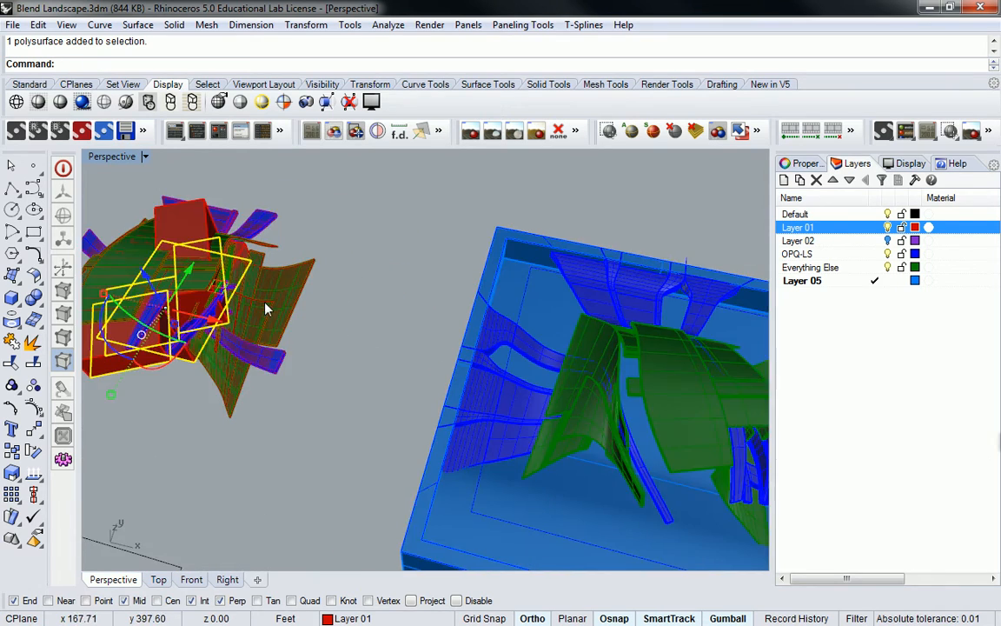
scroll(252, 312, "down", 4)
left_click_drag(247, 321, 563, 435)
Examine from low angles how the copied red floor planes sit between the dipping ground and the landscape surfaces
right_click_drag(563, 434, 515, 286)
scroll(503, 322, "up", 10)
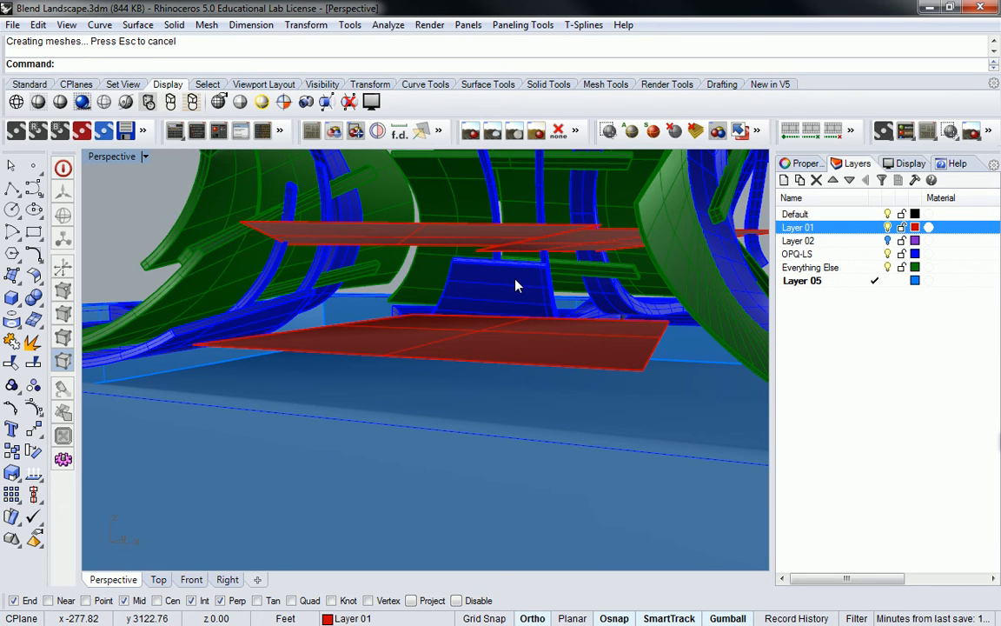
right_click_drag(516, 285, 644, 262)
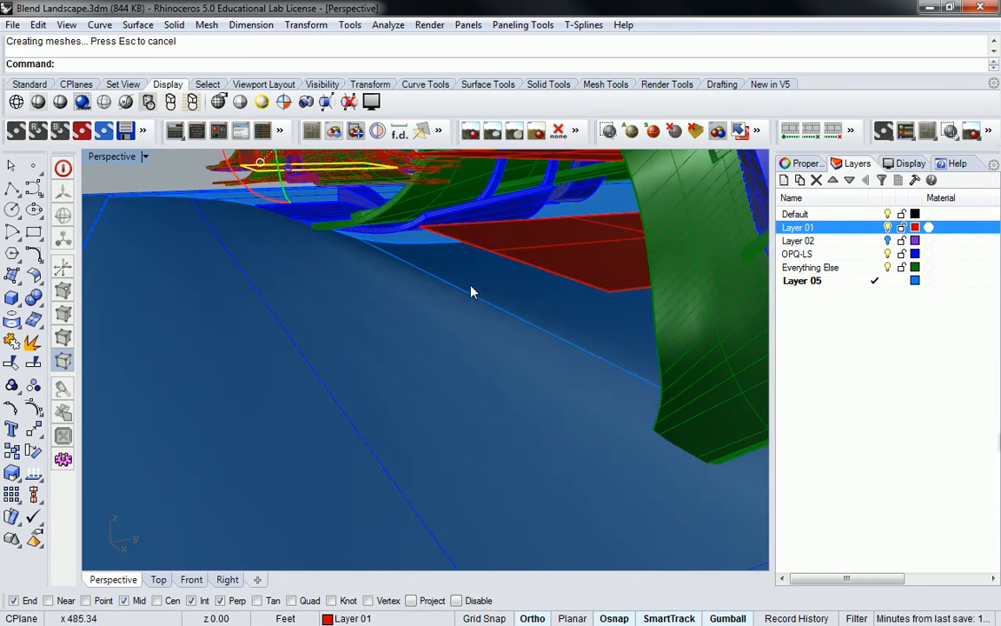
right_click_drag(604, 298, 687, 370, "shift")
right_click_drag(376, 279, 291, 261)
right_click_drag(228, 328, 317, 334, "shift")
scroll(313, 311, "up", 6)
right_click_drag(317, 335, 346, 342)
right_click_drag(427, 252, 382, 309)
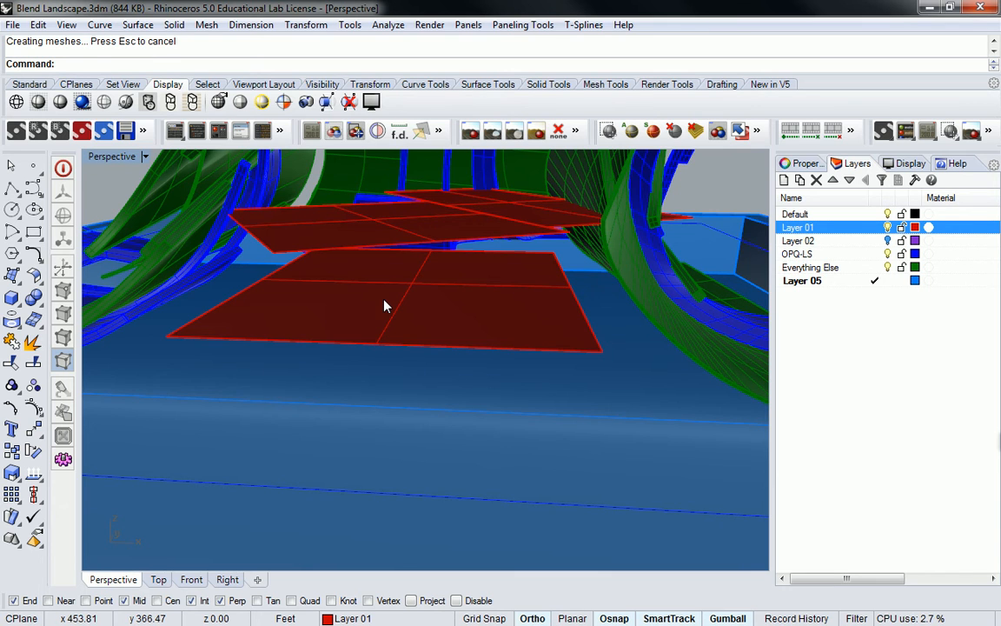
right_click_drag(386, 306, 506, 345)
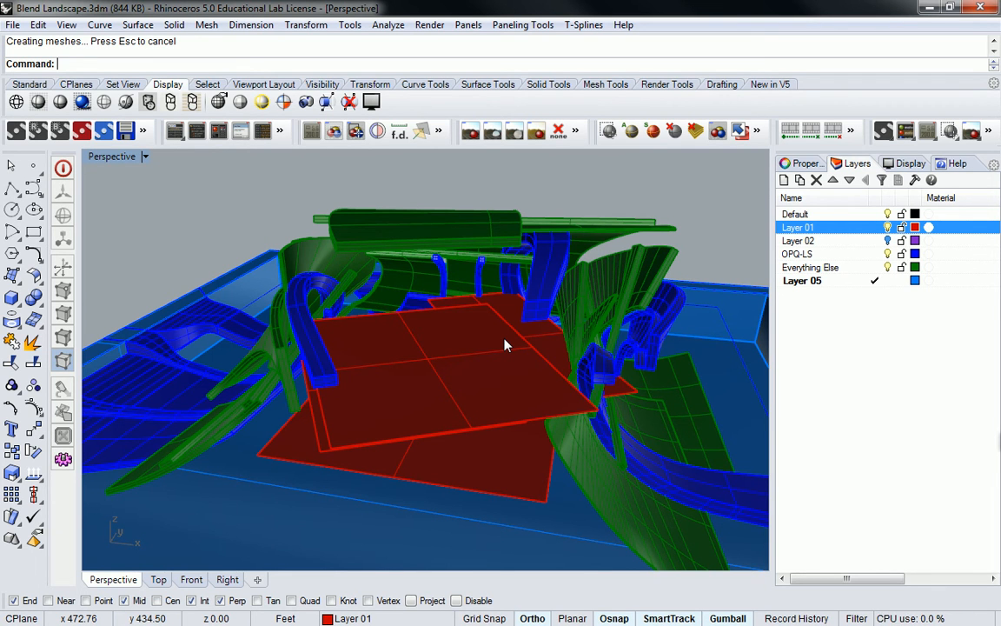
Try to pull one outer side face of the frame outward with the Layer 01 floor faces still selected
scroll(511, 340, "down", 10)
right_click_drag(556, 264, 493, 363)
left_click(565, 381, "shift")
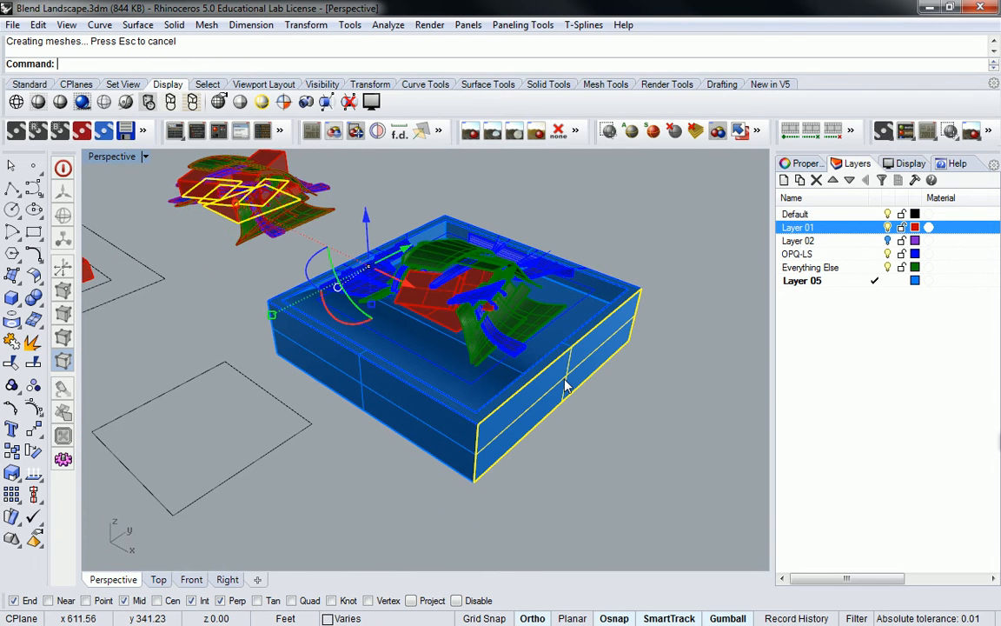
right_click_drag(592, 413, 409, 293, "shift")
left_click_drag(351, 247, 447, 302)
right_click_drag(617, 268, 586, 279)
key("Escape")
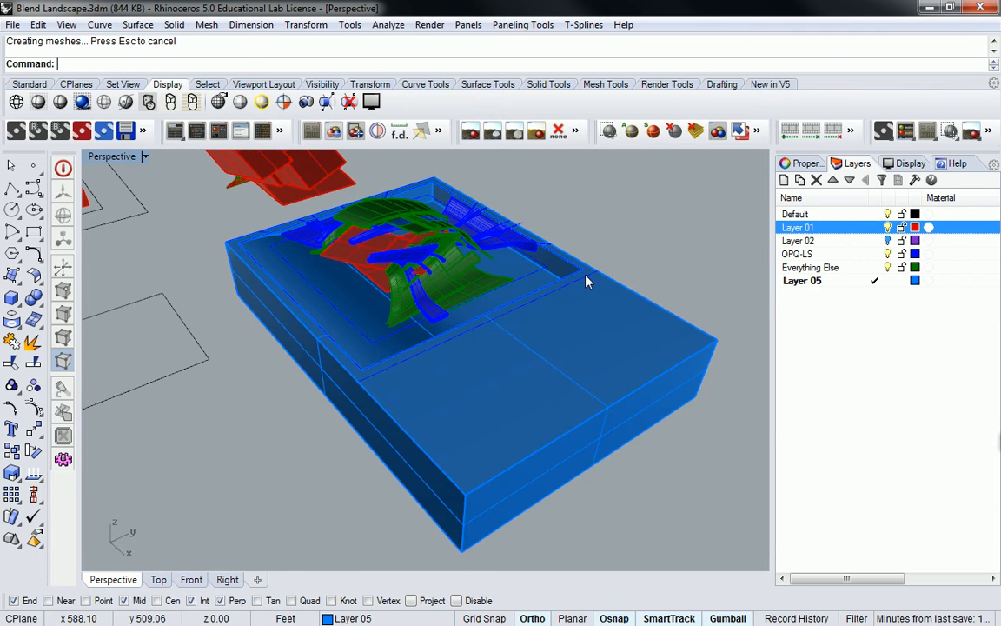
key("ctrl+z")
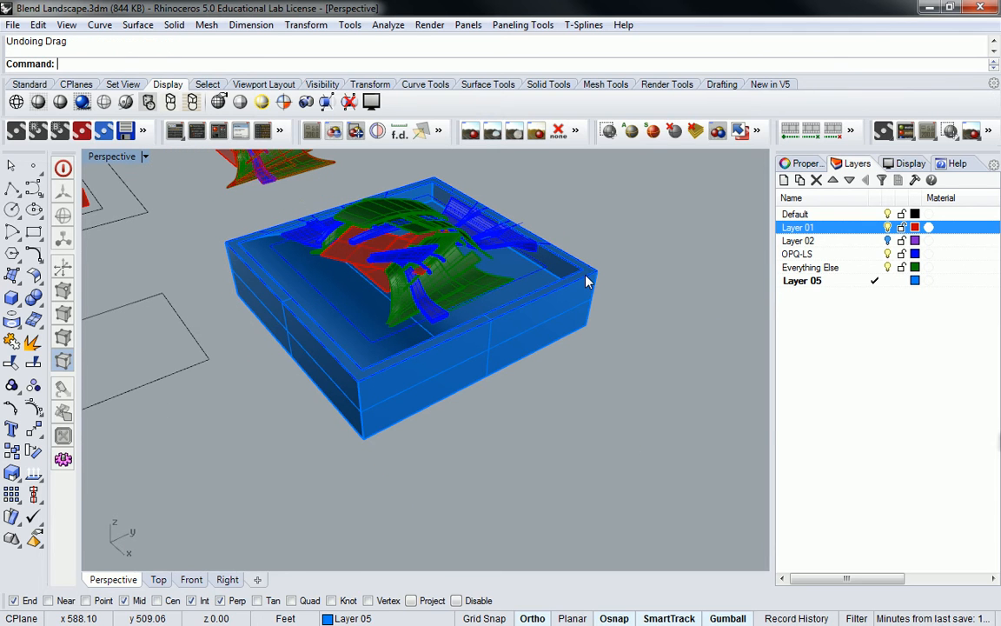
Pull only one outer side face of the frame straight outward to form a broad ground area beyond the pit
left_click(482, 364, "ctrl+shift")
left_click_drag(467, 339, 701, 321)
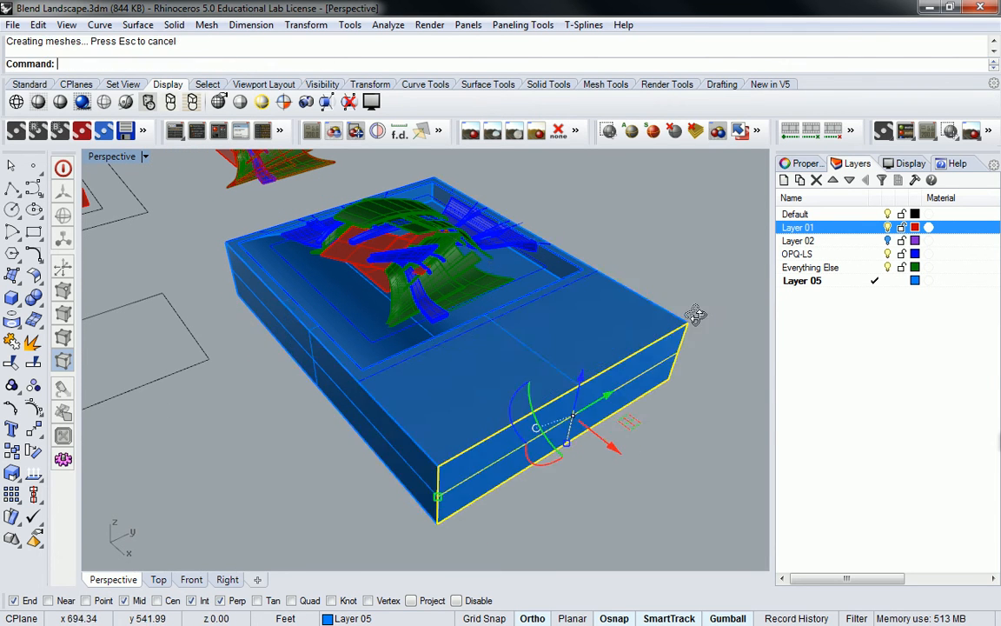
right_click_drag(701, 322, 468, 313)
left_click(465, 347)
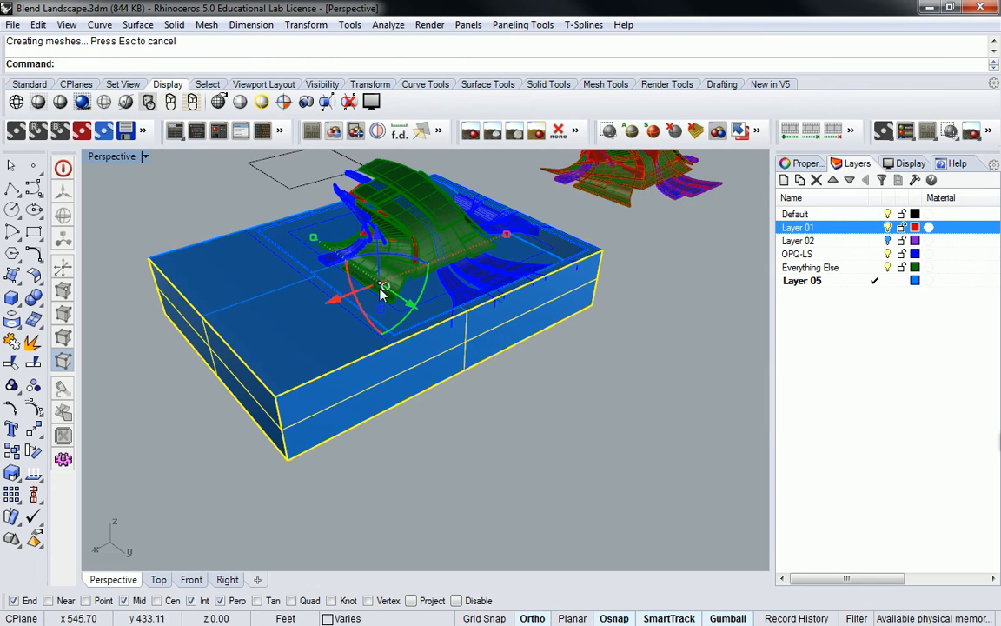
key("Escape")
key("Escape")
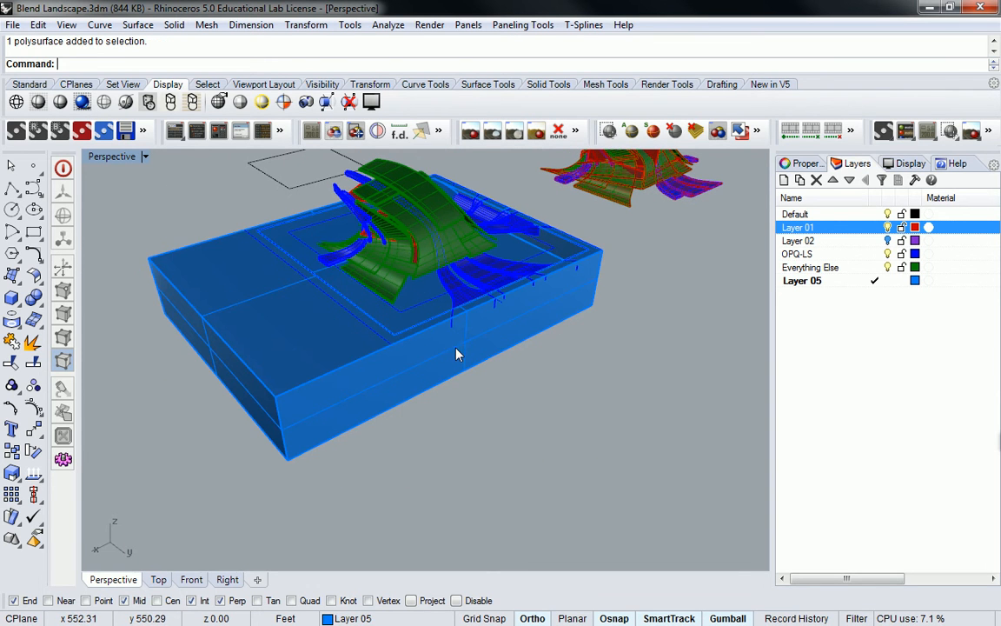
Pull the frame's other three outer side faces outward so broad ground surrounds the pit on every side
left_click(461, 350, "ctrl+shift")
left_click_drag(461, 351, 543, 409)
right_click_drag(544, 409, 476, 366)
key("Escape")
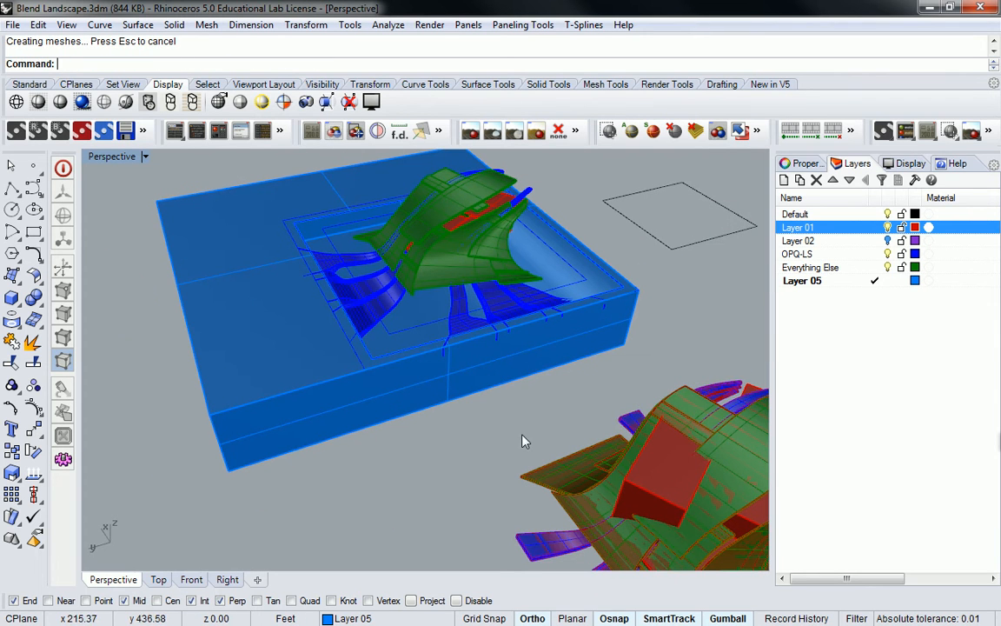
left_click(450, 384, "ctrl+shift")
left_click_drag(426, 349, 566, 346)
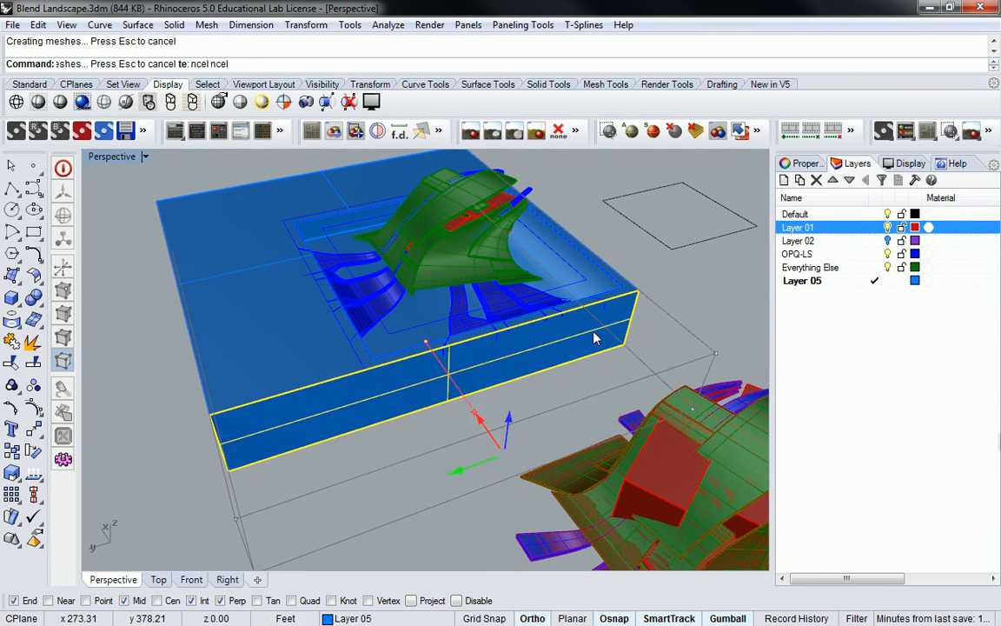
right_click_drag(566, 346, 418, 309)
key("Escape")
left_click(548, 328, "ctrl+shift")
left_click_drag(498, 321, 587, 318)
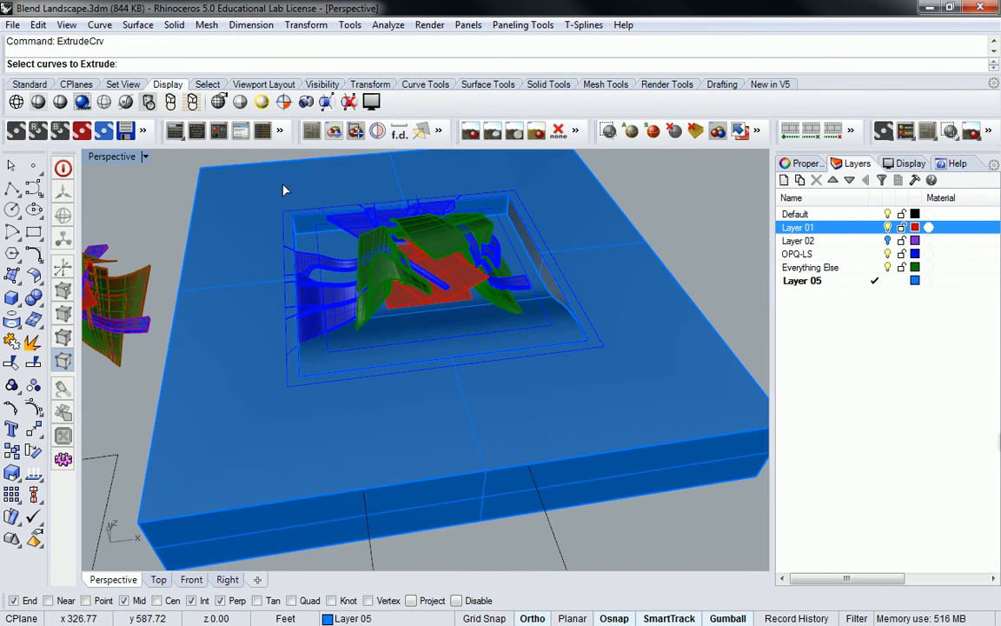
Switch the Perspective viewport to Rendered display and view the building within the enlarged ground
key("Escape")
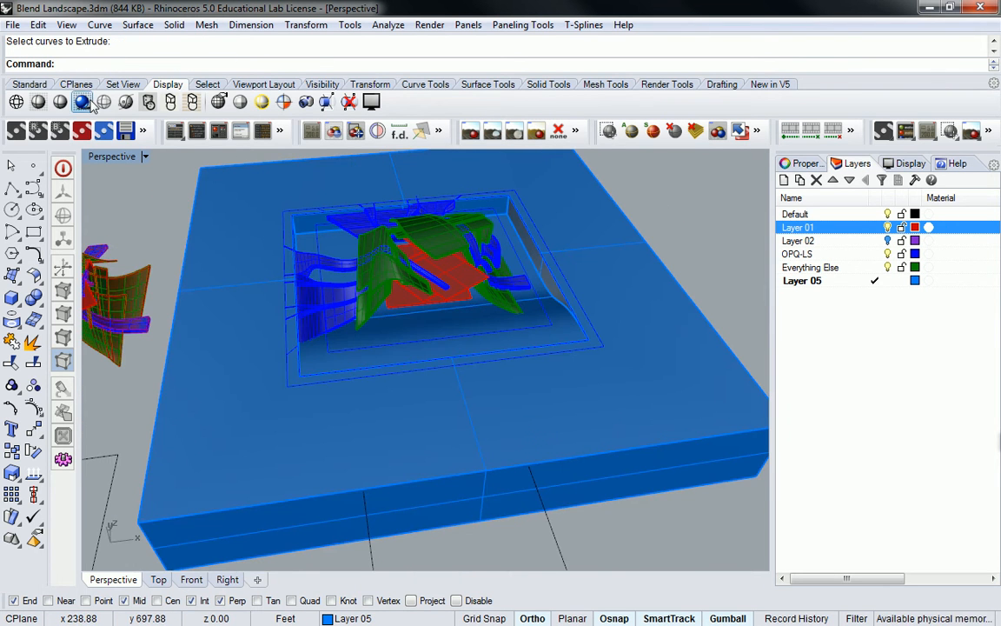
left_click(89, 101)
right_click_drag(331, 244, 458, 286)
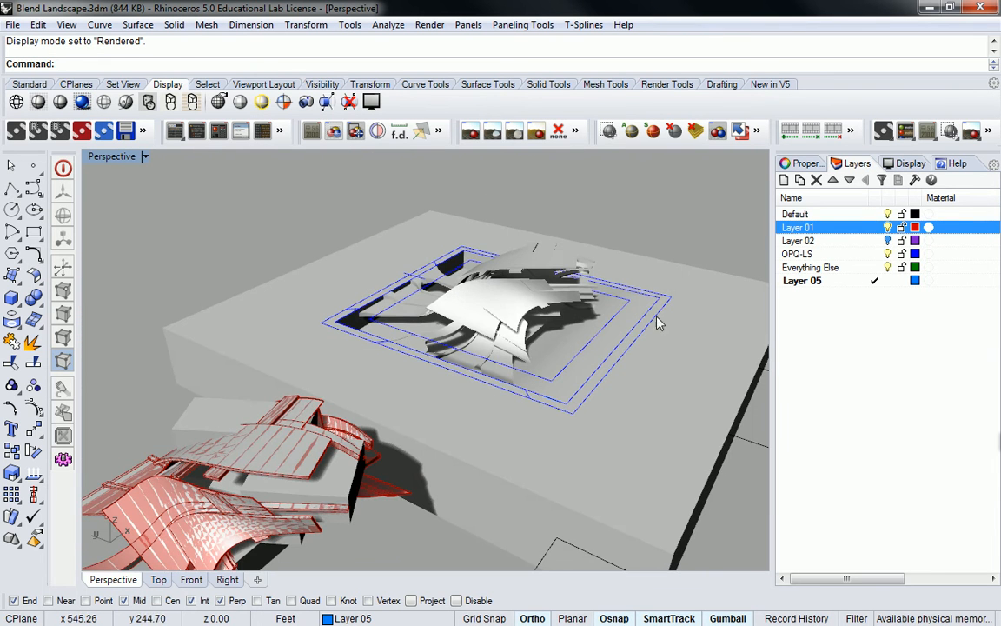
left_click(887, 254)
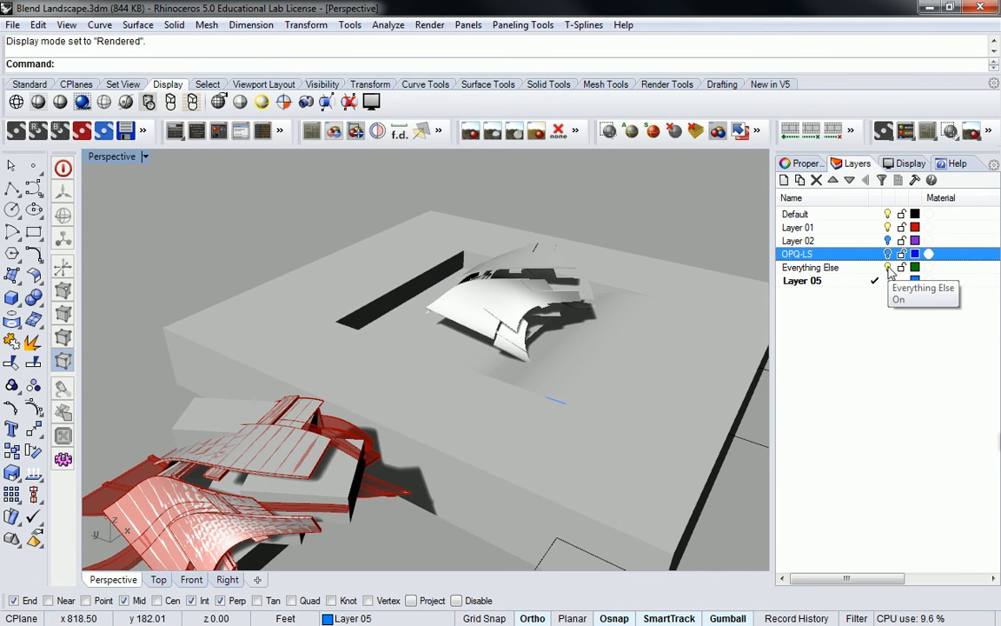
right_click_drag(530, 304, 442, 330)
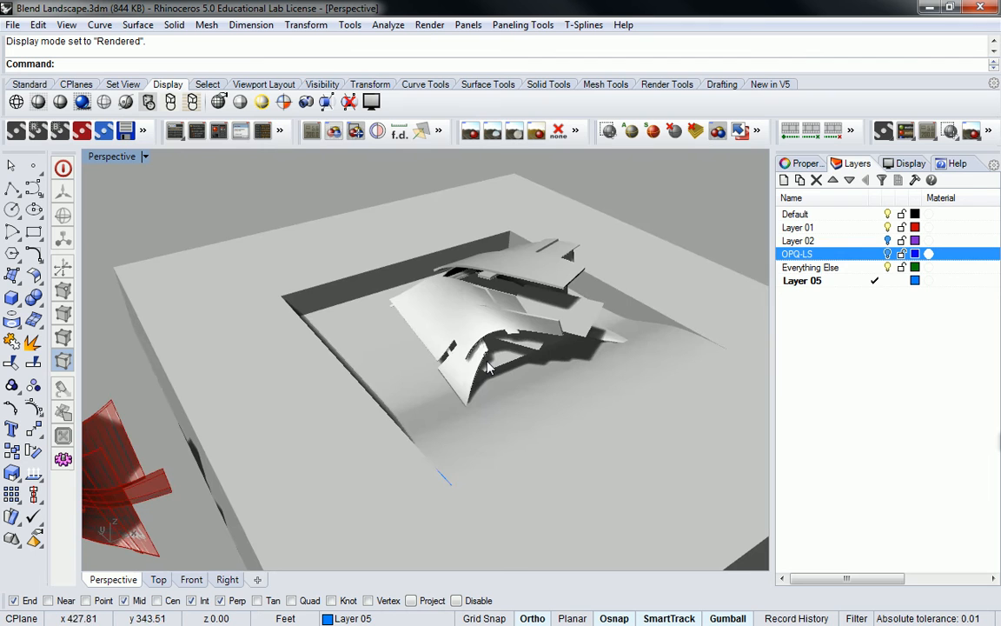
left_click(888, 254)
Move the three nested rectangular boundary curves around the pit from OPQ-LS onto a new layer and hide that layer
left_click(571, 402)
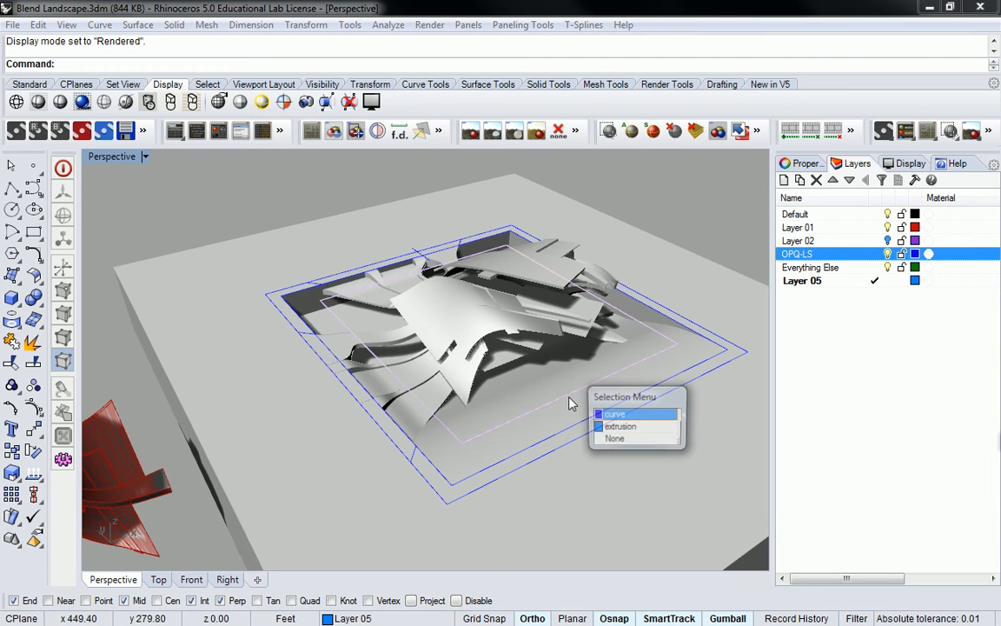
left_click(612, 416)
left_click(591, 417, "shift")
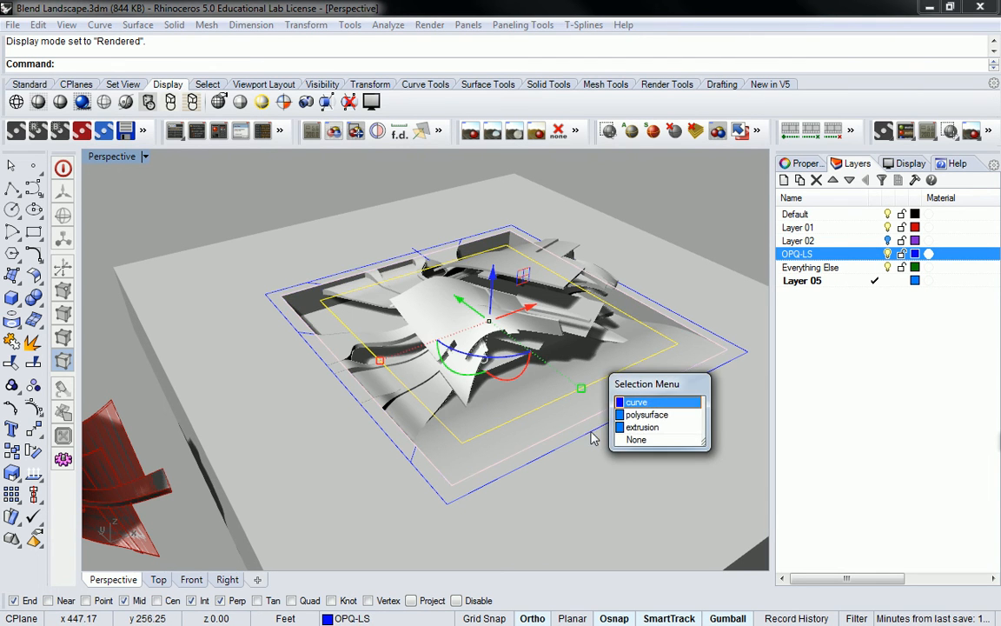
left_click(631, 402)
left_click(606, 424, "shift")
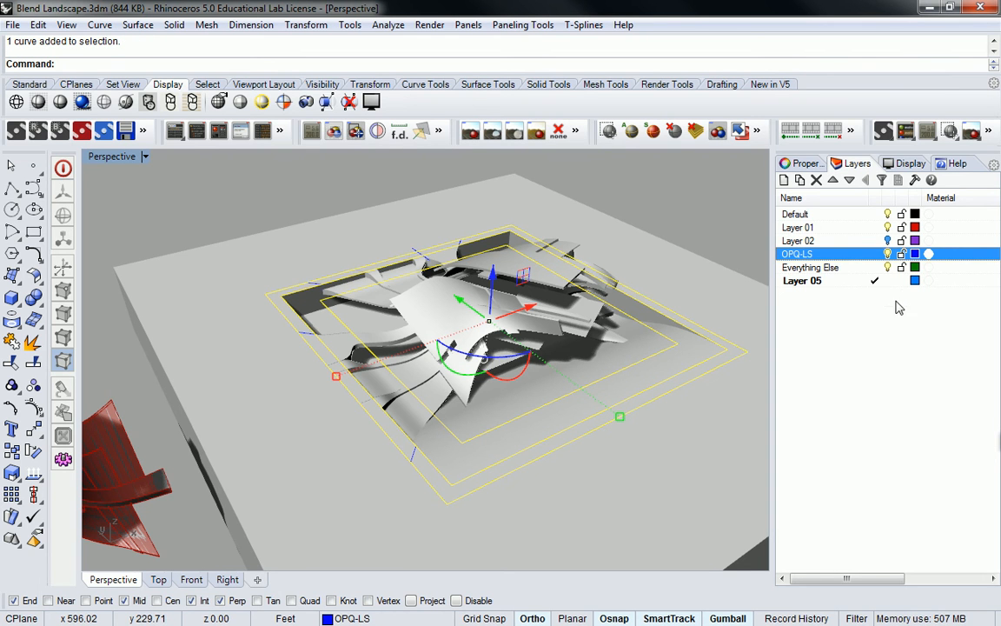
left_click(783, 179)
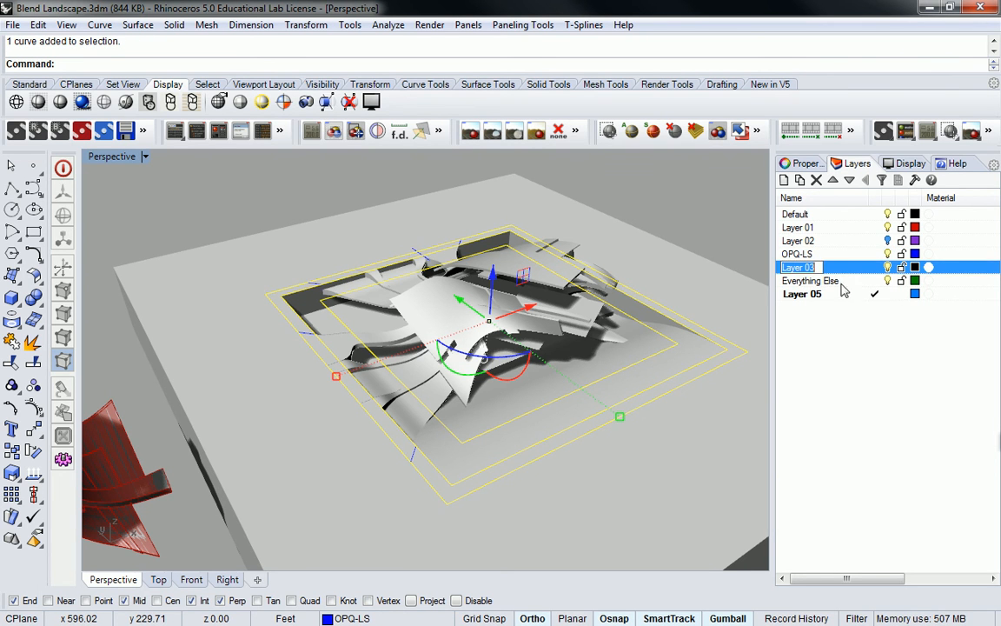
right_click(817, 268)
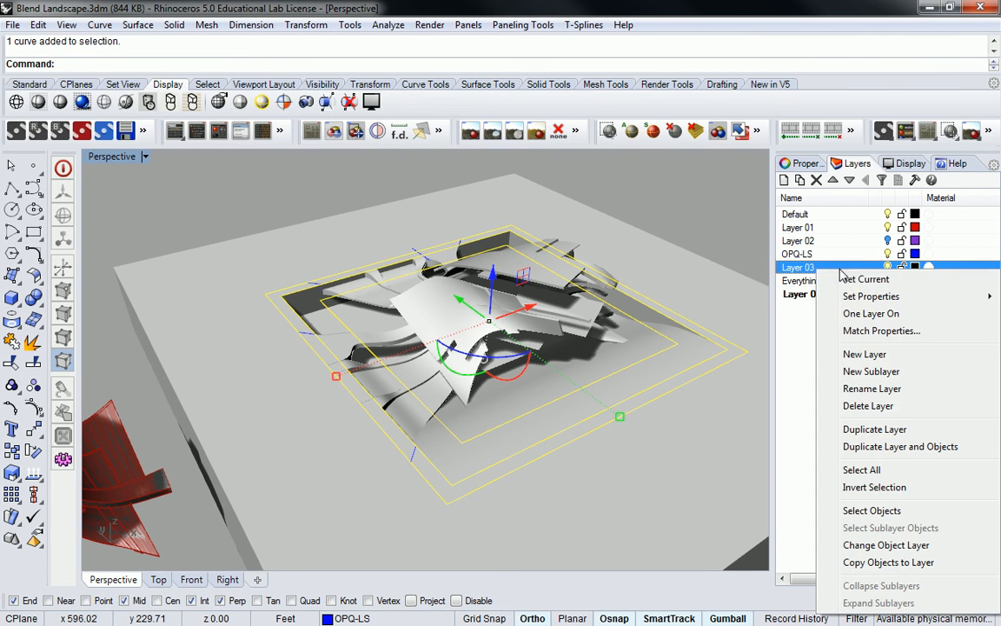
left_click(878, 547)
left_click(888, 266)
Examine up close and from low angles how the building's curved strips and floor planes blend into the dipping ground
right_click_drag(609, 320, 447, 340)
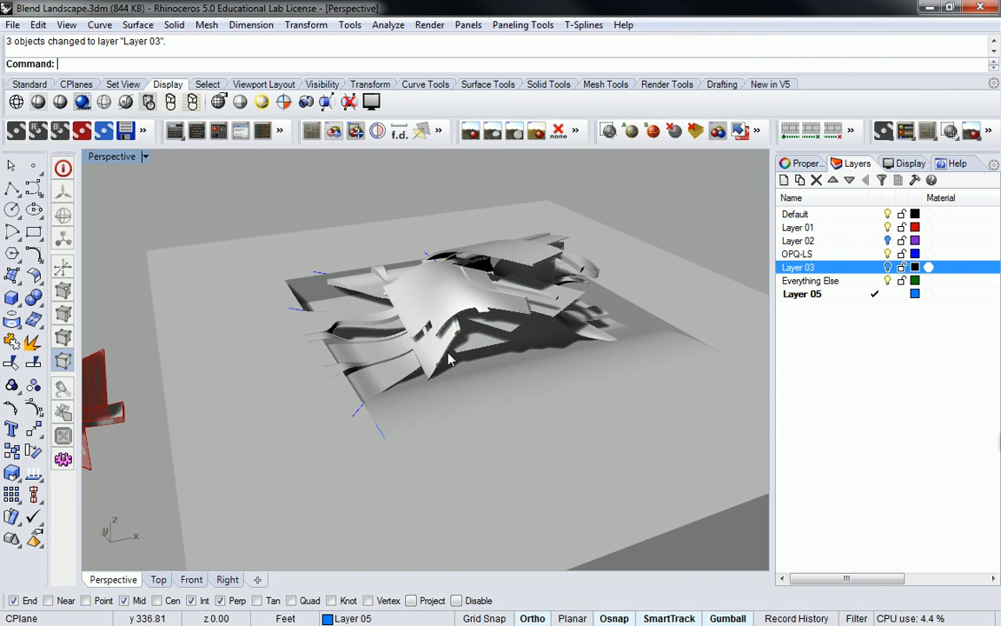
scroll(383, 409, "up", 4)
right_click_drag(383, 409, 556, 338)
scroll(505, 321, "up", 3)
scroll(362, 283, "up", 3)
right_click_drag(361, 284, 291, 295)
scroll(290, 295, "down", 5)
mouse_move(434, 327)
right_mouse_down()
mouse_move(307, 338)
mouse_move(492, 323)
mouse_move(457, 291)
mouse_move(447, 313)
right_mouse_up()
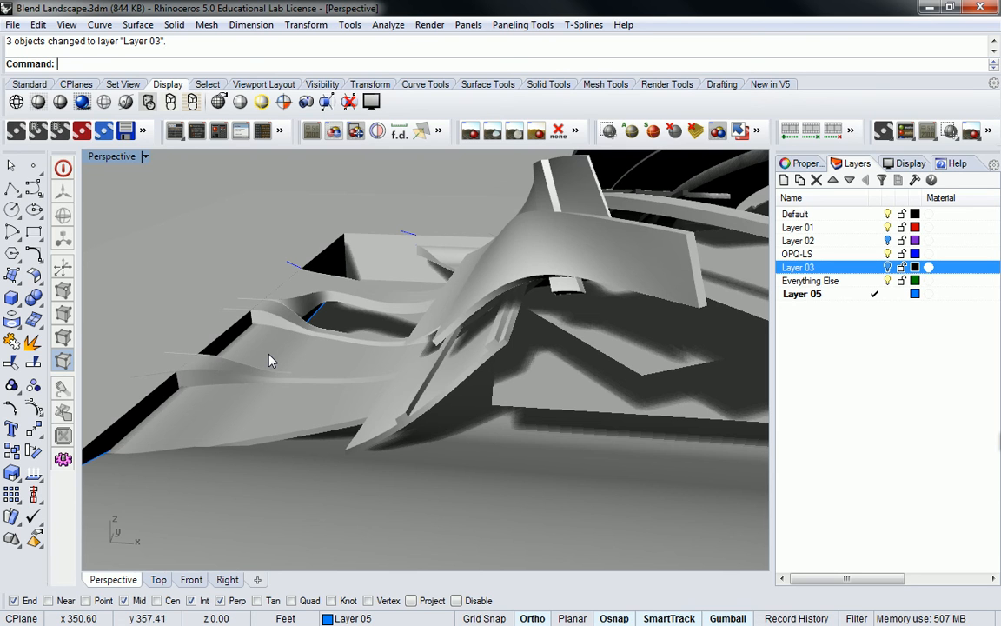
right_click_drag(496, 336, 658, 230)
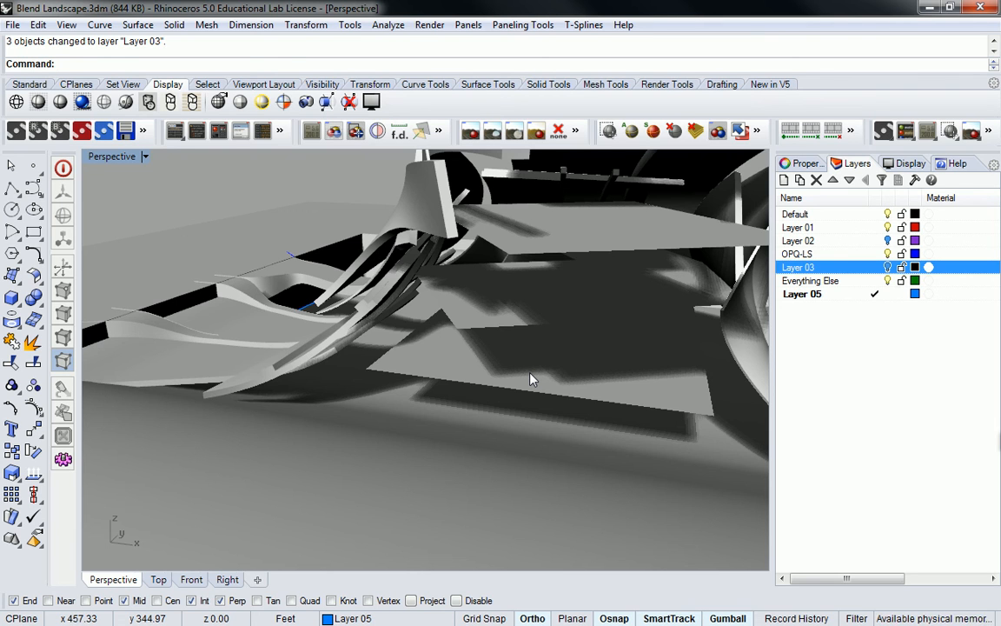
right_click_drag(531, 300, 443, 351)
scroll(523, 313, "down", 4)
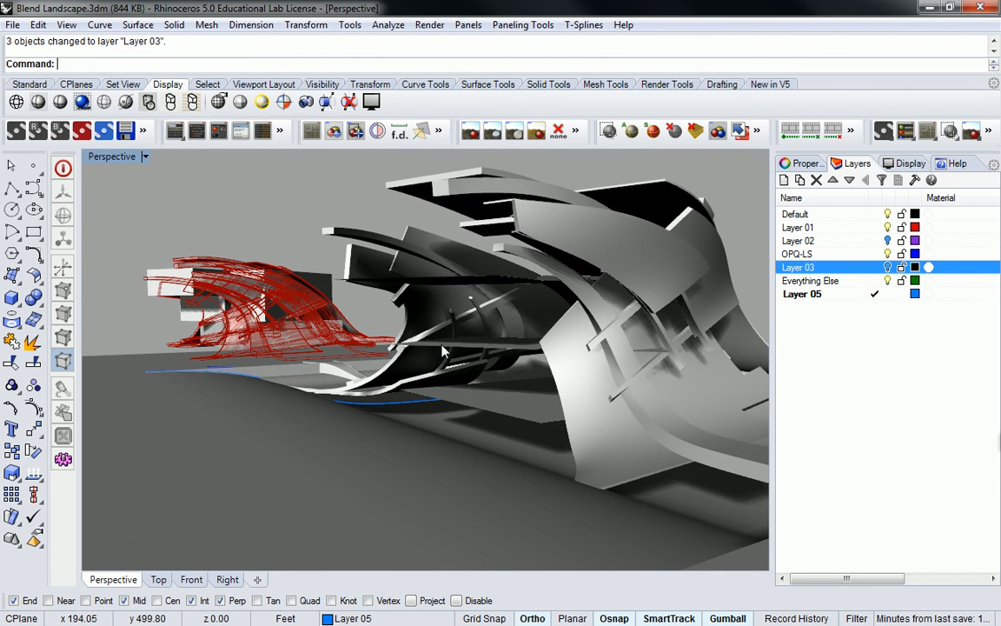